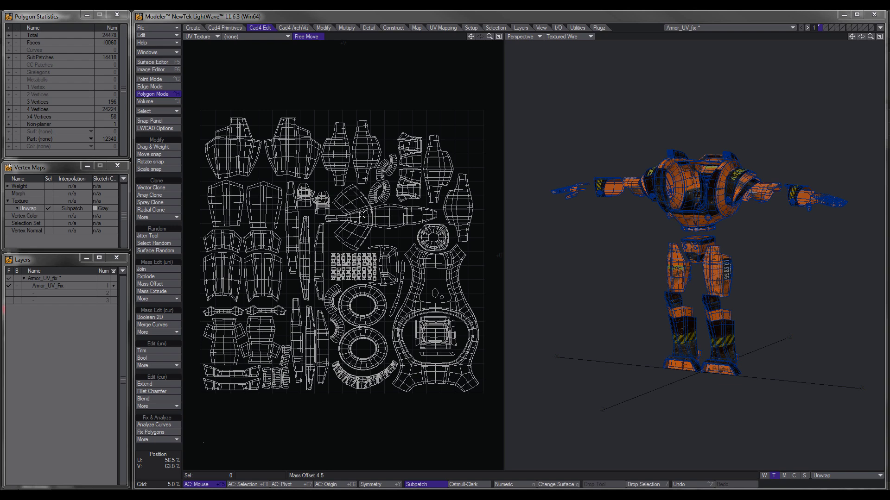
Enlarge and zoom the UV view to inspect the layout, then bring up Photoshop
{"action": "key", "text": "KP_0"}
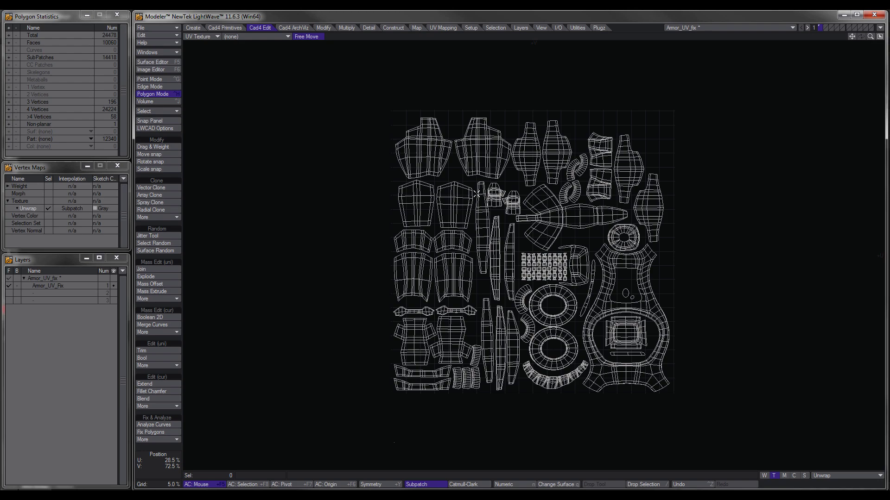
{"action": "scroll", "coordinate": [595, 237], "scroll_direction": "up", "scroll_amount": 1}
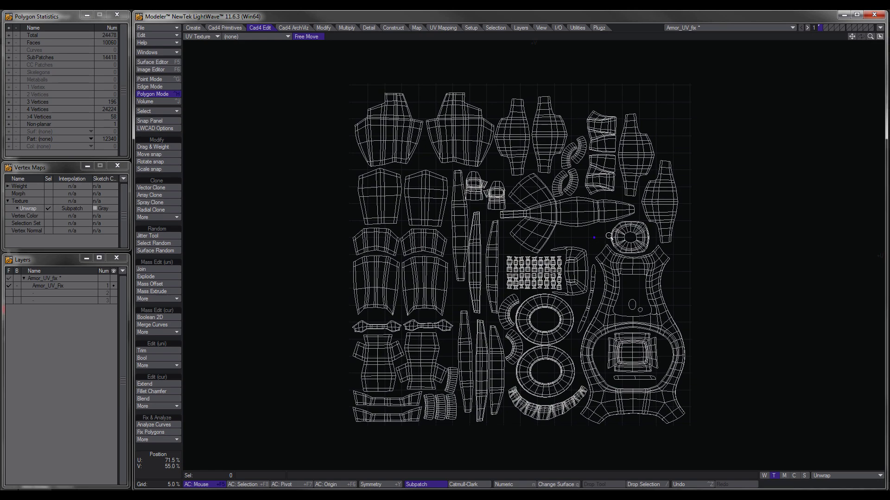
{"action": "scroll", "coordinate": [609, 236], "scroll_direction": "up", "scroll_amount": 3}
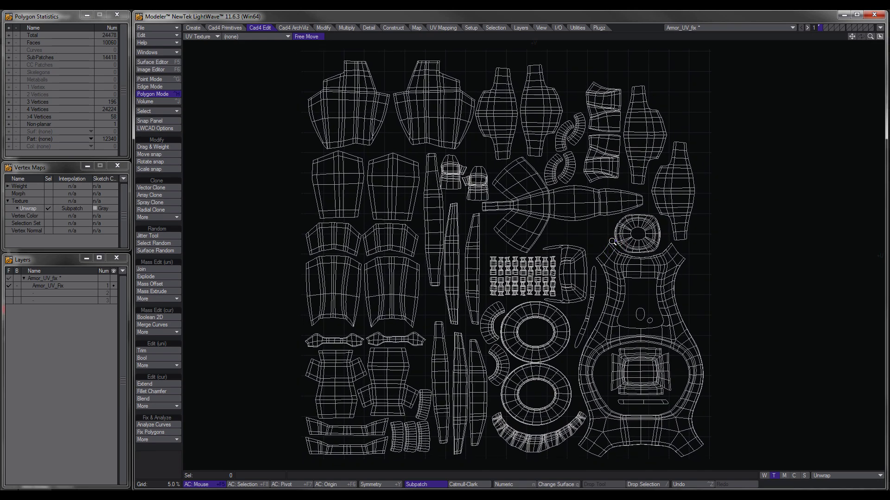
{"action": "scroll", "coordinate": [611, 241], "scroll_direction": "down", "scroll_amount": 1}
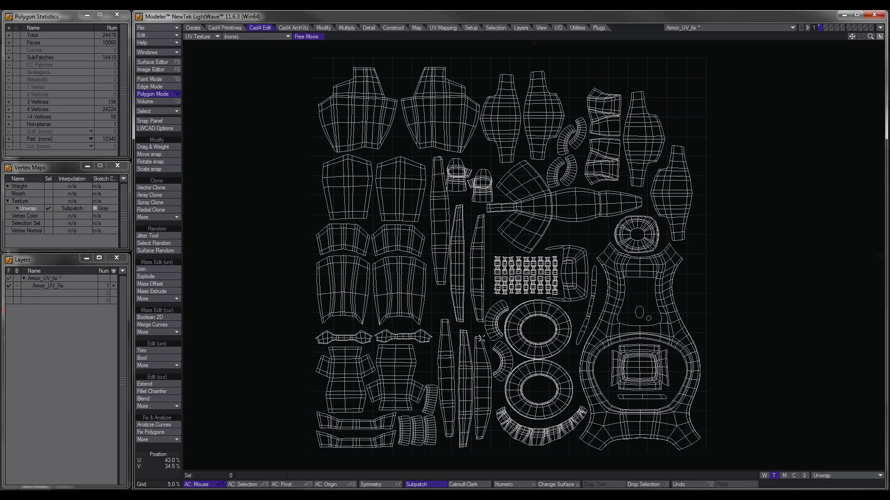
{"action": "left_click", "coordinate": [506, 481]}
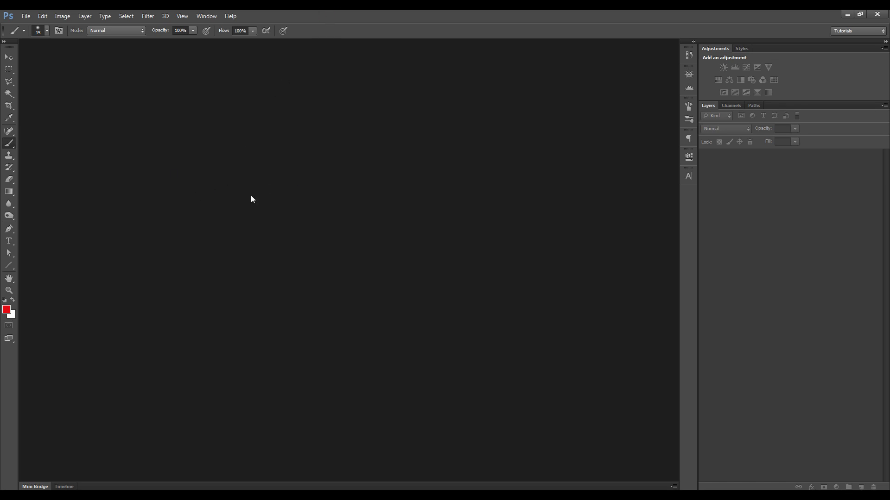
Create a transparent 3840x1080 document and paste the desktop screenshot into it
{"action": "key", "text": "ctrl+n"}
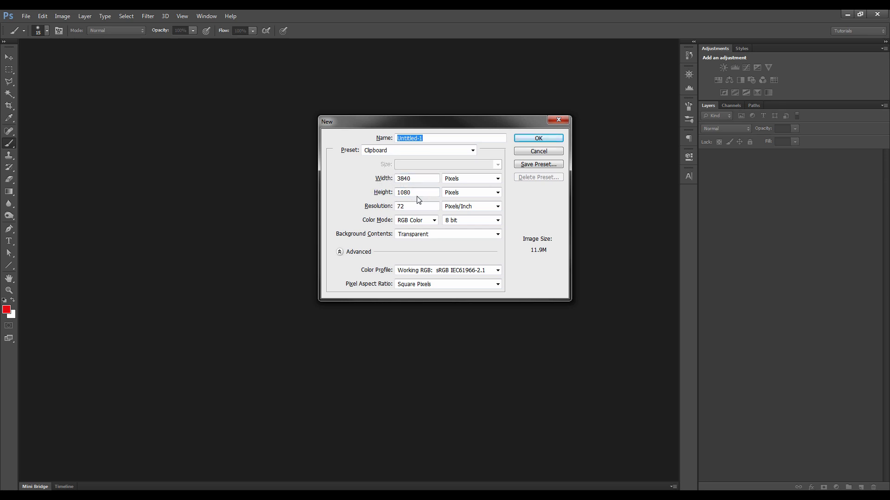
{"action": "left_click", "coordinate": [533, 139]}
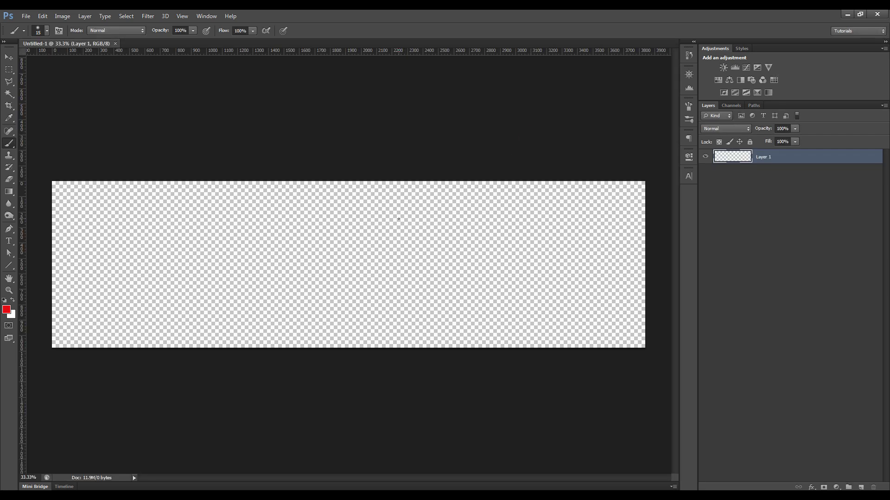
{"action": "key", "text": "ctrl+v"}
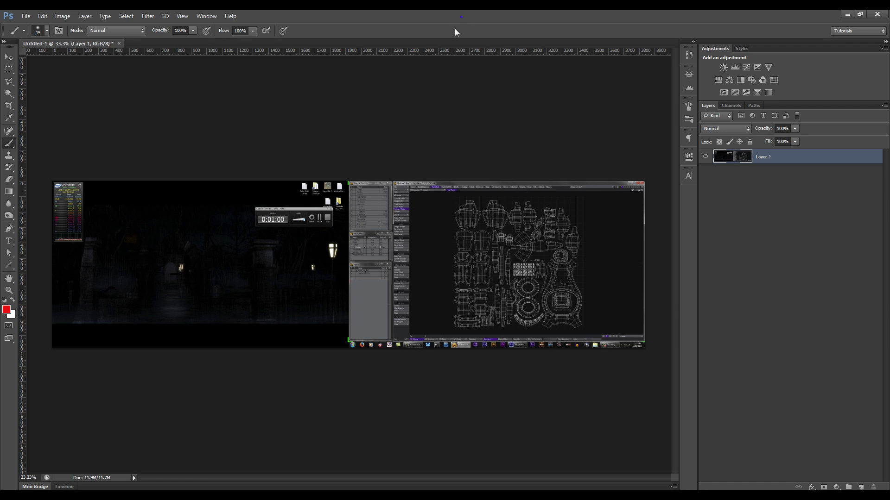
Crop the image so its left, top, right and bottom edges match the square UV layout border
{"action": "key", "text": "c"}
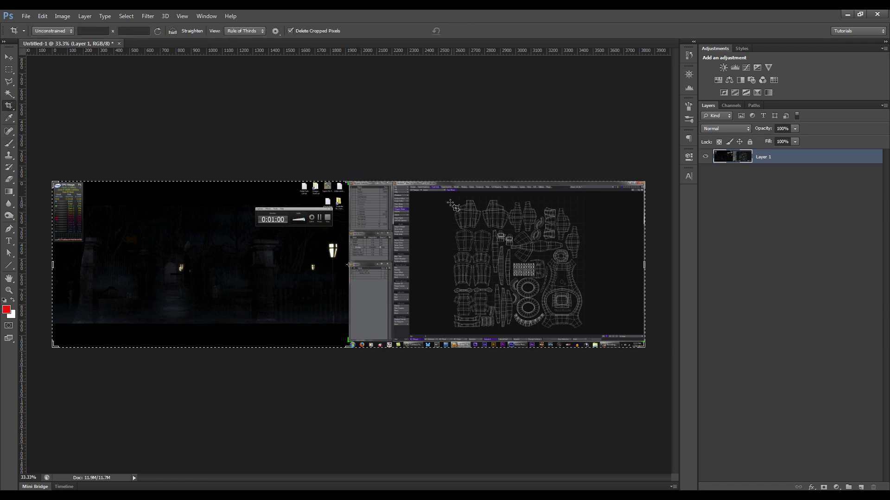
{"action": "mouse_move", "coordinate": [448, 198]}
{"action": "left_mouse_down"}
{"action": "mouse_move", "coordinate": [582, 310]}
{"action": "mouse_move", "coordinate": [591, 333]}
{"action": "left_mouse_up"}
{"action": "scroll", "coordinate": [306, 258], "scroll_direction": "up", "scroll_amount": 5, "text": "alt"}
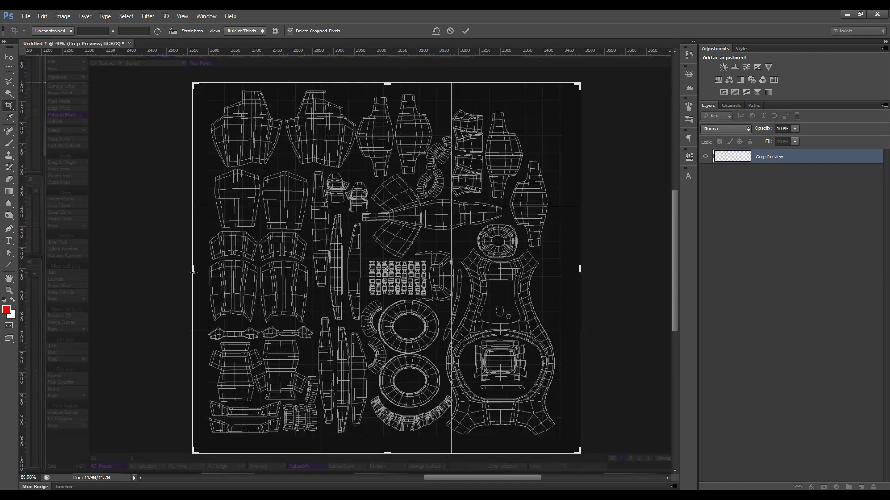
{"action": "left_click_drag", "start_coordinate": [201, 266], "coordinate": [213, 264]}
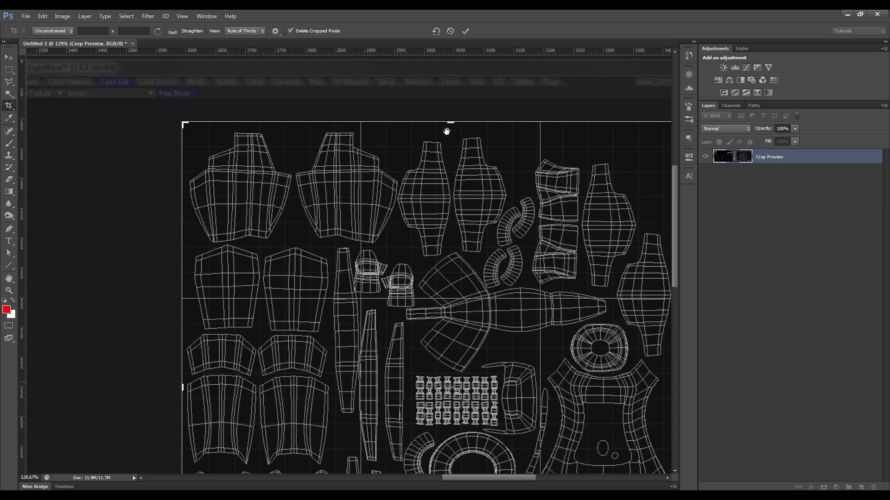
{"action": "left_click_drag", "start_coordinate": [452, 122], "coordinate": [453, 122]}
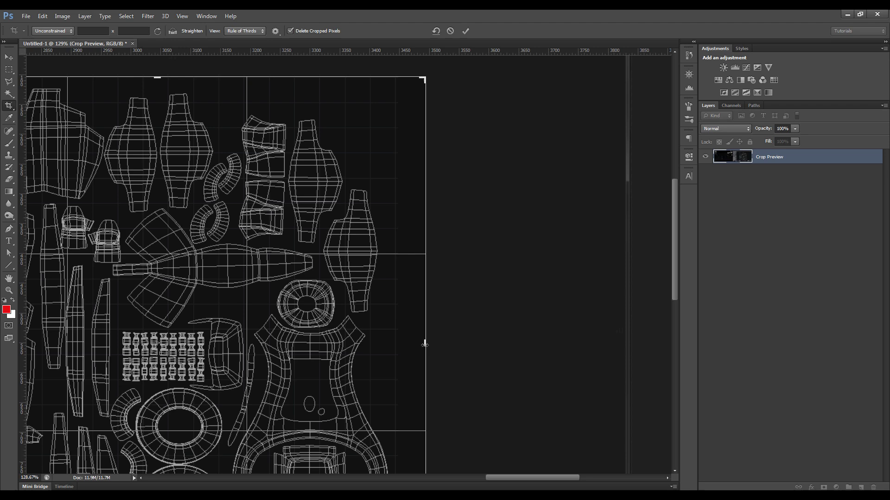
{"action": "left_click_drag", "start_coordinate": [424, 343], "coordinate": [409, 345]}
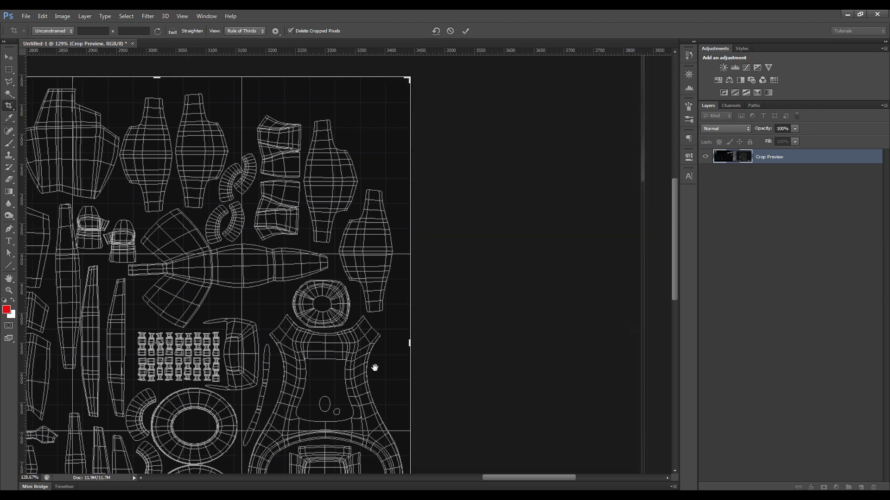
{"action": "left_click_drag", "start_coordinate": [361, 333], "coordinate": [453, 281]}
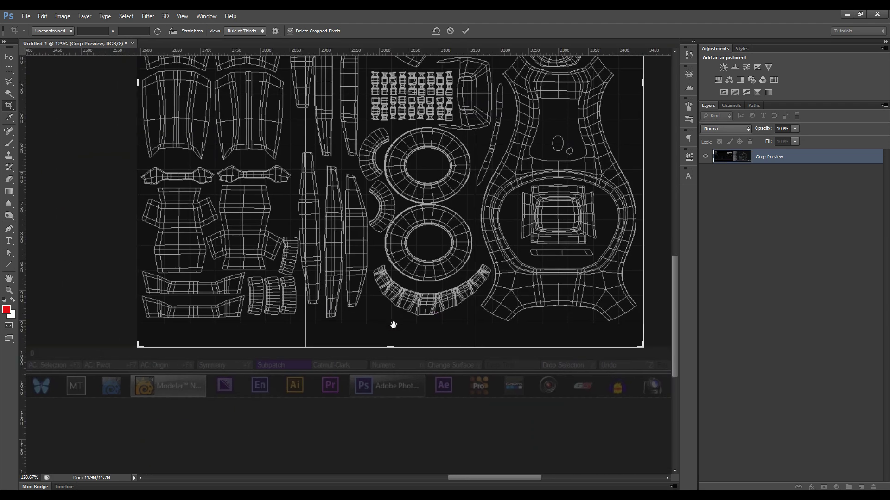
{"action": "left_click_drag", "start_coordinate": [392, 348], "coordinate": [391, 335]}
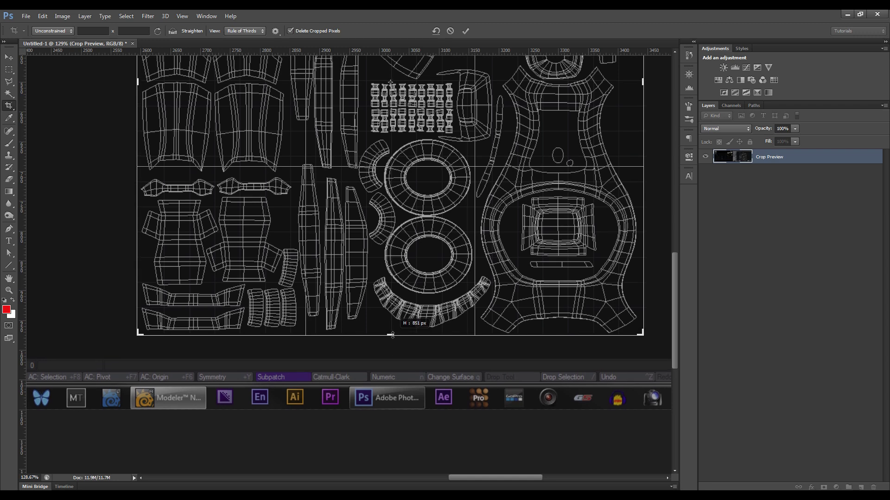
{"action": "double_click", "coordinate": [391, 307]}
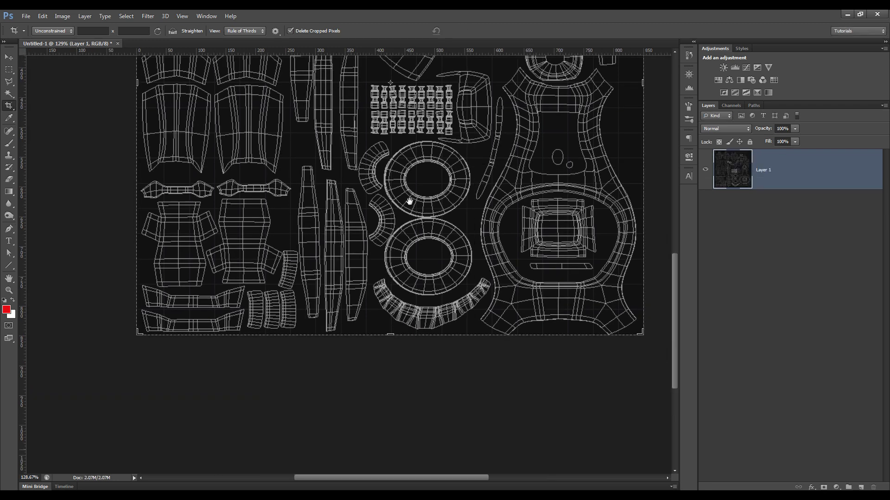
Fit the cropped image on screen and add a new empty layer below the wireframe
{"action": "key", "text": "ctrl+0"}
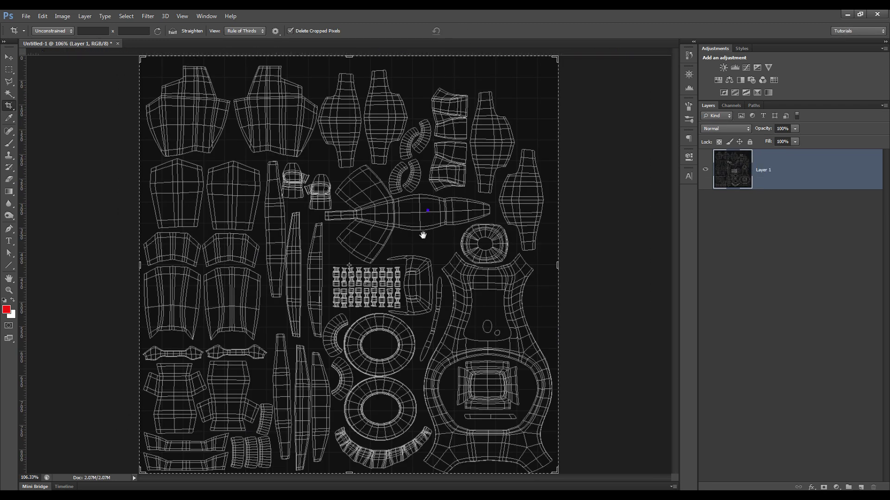
{"action": "scroll", "coordinate": [422, 241], "scroll_direction": "down", "scroll_amount": 1, "text": "alt"}
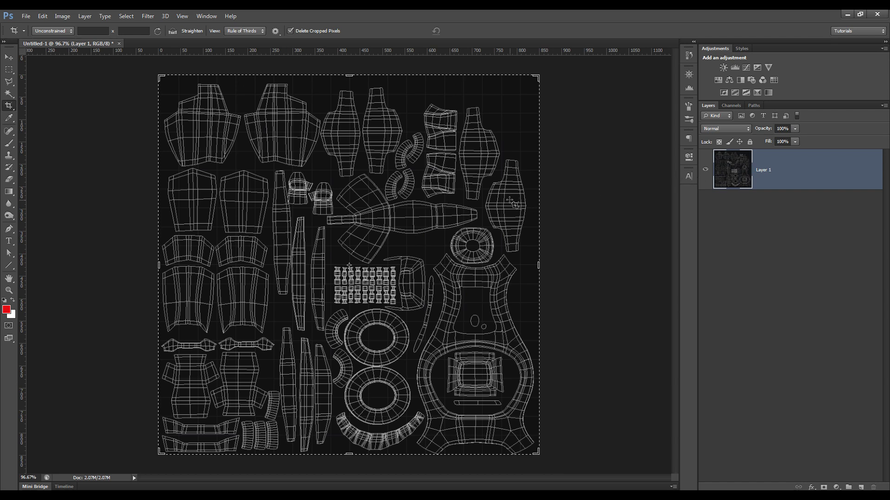
{"action": "left_click", "coordinate": [860, 488], "text": "ctrl"}
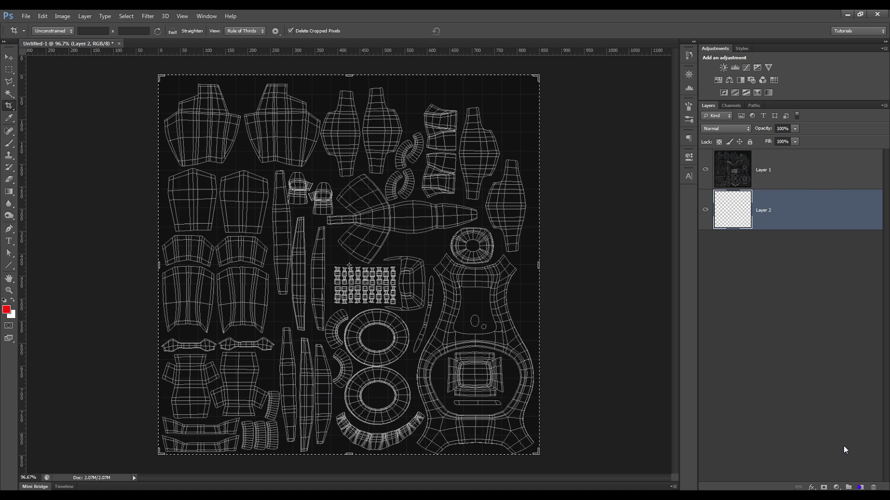
Set the wireframe Layer 1 blend mode to Exclusion and make Layer 2 active
{"action": "left_click", "coordinate": [730, 167]}
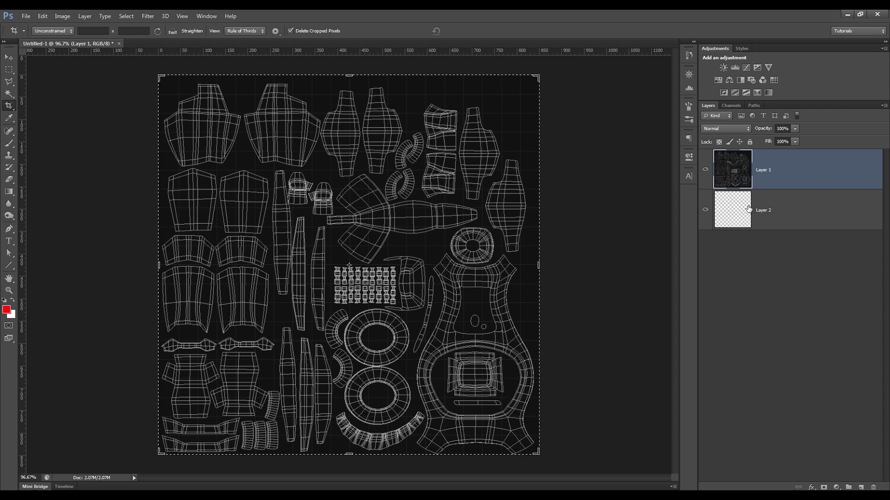
{"action": "left_click", "coordinate": [722, 130]}
{"action": "left_click", "coordinate": [727, 319]}
{"action": "left_click", "coordinate": [733, 217]}
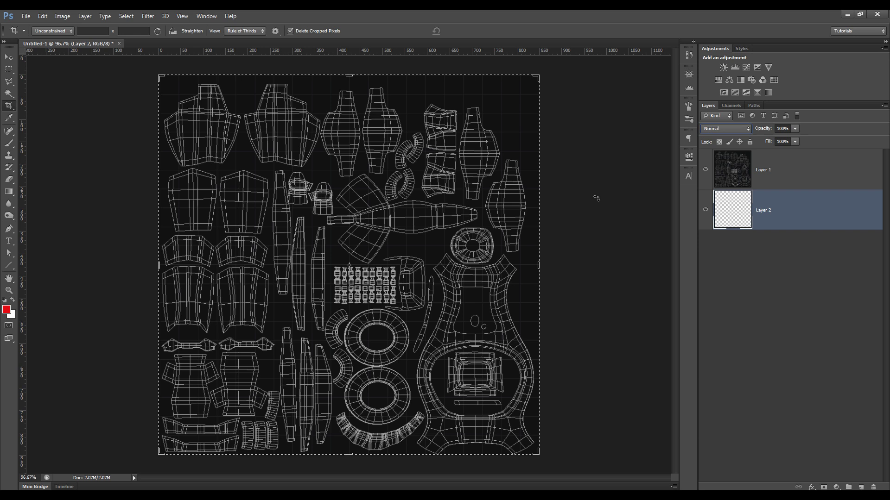
Paint broad red blobs over the upper-middle UV pieces with a large brush
{"action": "key", "text": "b"}
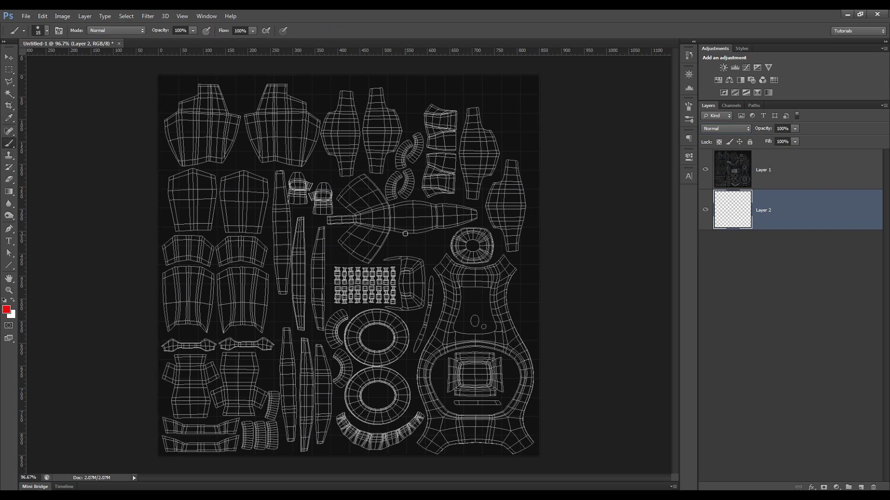
{"action": "key", "text": "bracketright"}
{"action": "mouse_move", "coordinate": [363, 236]}
{"action": "left_mouse_down"}
{"action": "mouse_move", "coordinate": [381, 221]}
{"action": "mouse_move", "coordinate": [361, 237]}
{"action": "mouse_move", "coordinate": [349, 209]}
{"action": "mouse_move", "coordinate": [355, 200]}
{"action": "mouse_move", "coordinate": [368, 239]}
{"action": "mouse_move", "coordinate": [374, 220]}
{"action": "mouse_move", "coordinate": [326, 223]}
{"action": "mouse_move", "coordinate": [445, 180]}
{"action": "left_mouse_up"}
{"action": "key", "text": "bracketright"}
{"action": "key", "text": "bracketright"}
{"action": "key", "text": "bracketright"}
{"action": "key", "text": "bracketright"}
{"action": "mouse_move", "coordinate": [398, 246]}
{"action": "left_mouse_down"}
{"action": "mouse_move", "coordinate": [449, 195]}
{"action": "mouse_move", "coordinate": [396, 219]}
{"action": "mouse_move", "coordinate": [441, 215]}
{"action": "mouse_move", "coordinate": [374, 236]}
{"action": "mouse_move", "coordinate": [410, 193]}
{"action": "mouse_move", "coordinate": [503, 206]}
{"action": "mouse_move", "coordinate": [512, 248]}
{"action": "mouse_move", "coordinate": [466, 264]}
{"action": "mouse_move", "coordinate": [477, 233]}
{"action": "mouse_move", "coordinate": [472, 268]}
{"action": "mouse_move", "coordinate": [509, 202]}
{"action": "mouse_move", "coordinate": [521, 232]}
{"action": "mouse_move", "coordinate": [514, 194]}
{"action": "left_mouse_up"}
Paint black blobs left of the red area and toggle the wireframe's visibility to check
{"action": "key", "text": "d"}
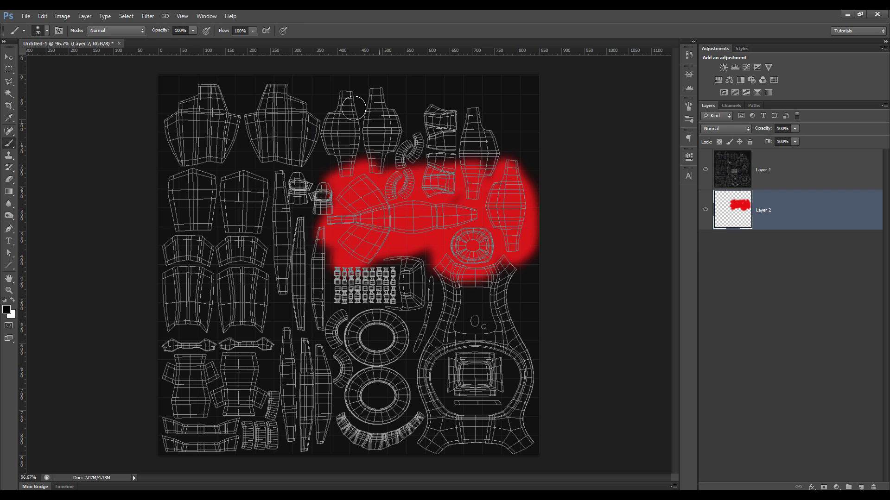
{"action": "mouse_move", "coordinate": [266, 249]}
{"action": "left_mouse_down"}
{"action": "mouse_move", "coordinate": [285, 235]}
{"action": "mouse_move", "coordinate": [319, 259]}
{"action": "mouse_move", "coordinate": [326, 282]}
{"action": "mouse_move", "coordinate": [372, 281]}
{"action": "mouse_move", "coordinate": [357, 303]}
{"action": "mouse_move", "coordinate": [365, 309]}
{"action": "left_mouse_up"}
{"action": "left_click", "coordinate": [727, 174]}
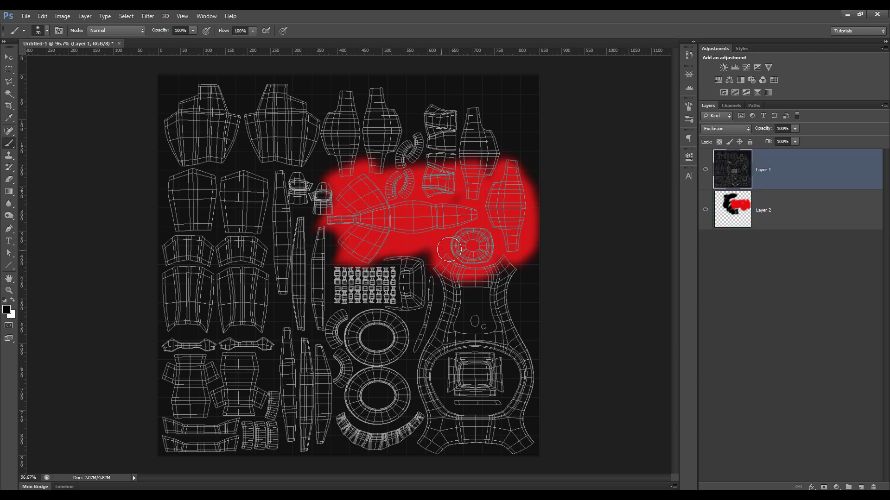
{"action": "left_click", "coordinate": [705, 169]}
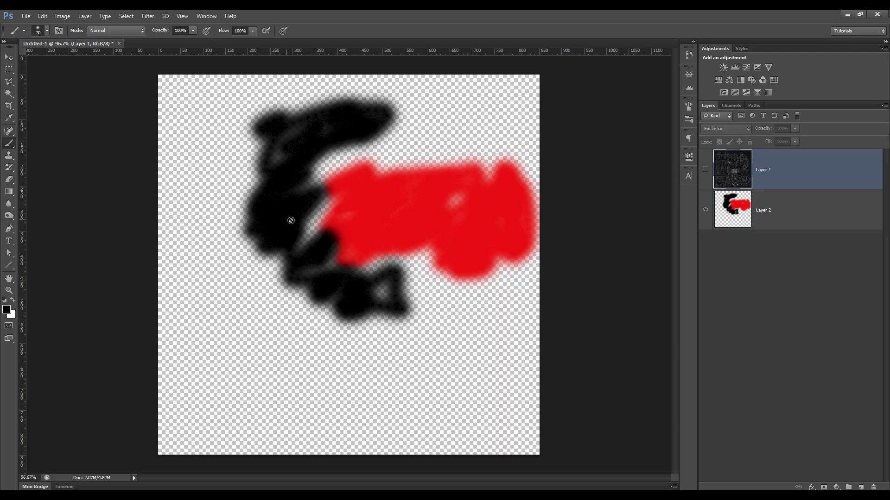
{"action": "left_click", "coordinate": [705, 170]}
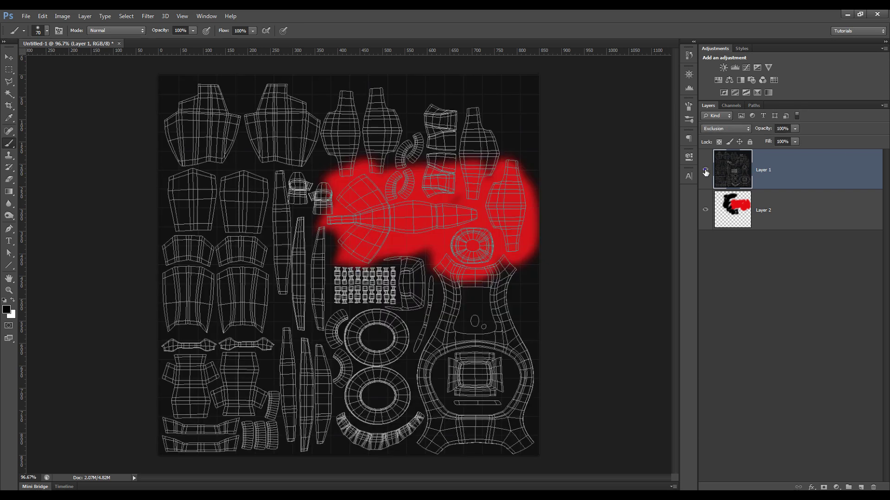
Enlarge the canvas to 2048 by 2048 pixels
{"action": "left_click", "coordinate": [62, 17]}
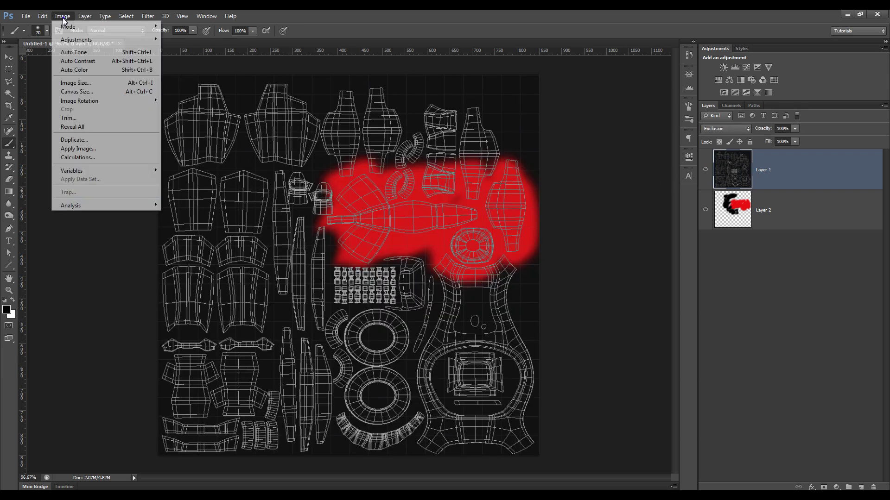
{"action": "left_click", "coordinate": [75, 92]}
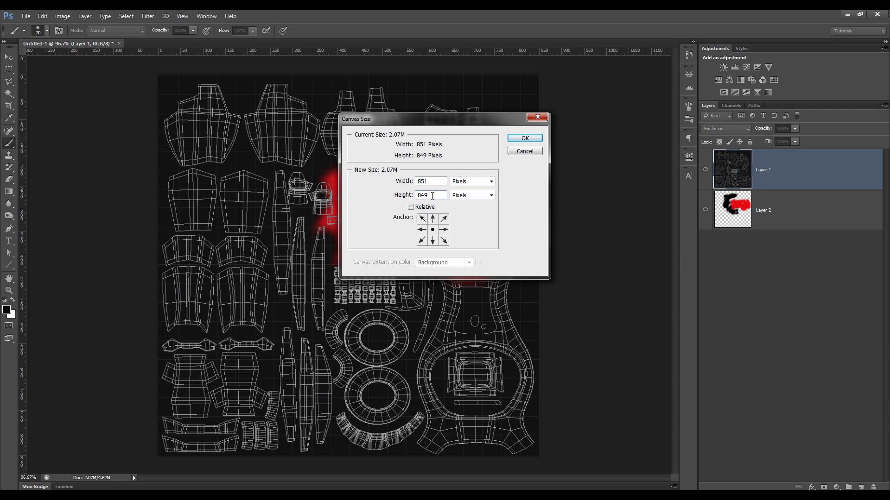
{"action": "double_click", "coordinate": [435, 182]}
{"action": "type", "text": "2048"}
{"action": "double_click", "coordinate": [428, 195]}
{"action": "type", "text": "2048"}
{"action": "key", "text": "Return"}
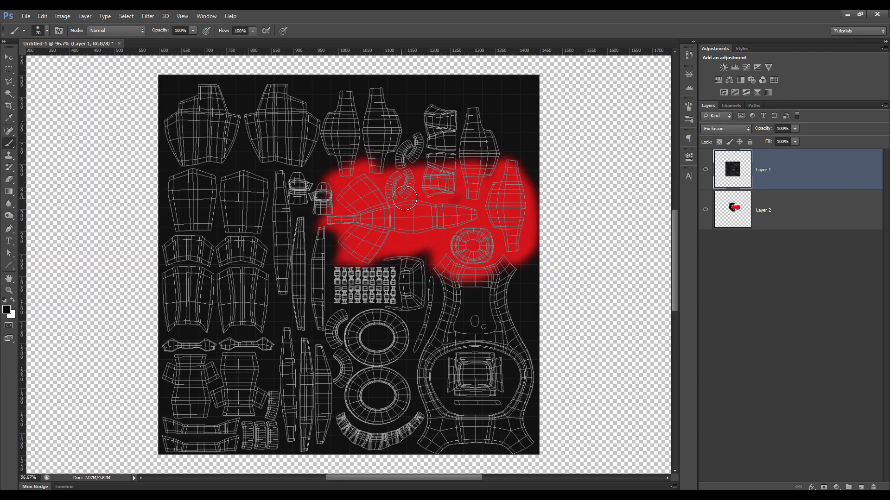
Delete the red paint layer
{"action": "scroll", "coordinate": [540, 239], "scroll_direction": "down", "scroll_amount": 3, "text": "alt"}
{"action": "left_click", "coordinate": [737, 207]}
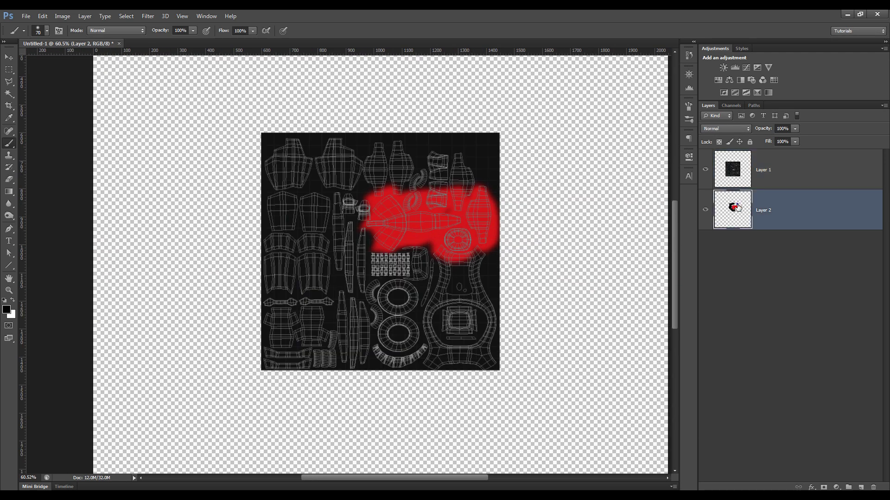
{"action": "key", "text": "Delete"}
Scale the UV wireframe layer up to fill the 2048x2048 canvas
{"action": "scroll", "coordinate": [513, 300], "scroll_direction": "down", "scroll_amount": 1, "text": "alt"}
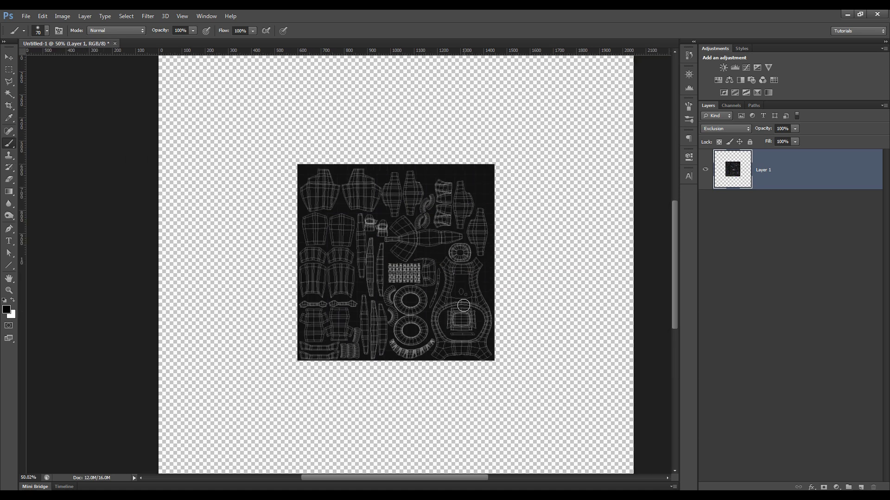
{"action": "key", "text": "ctrl+t"}
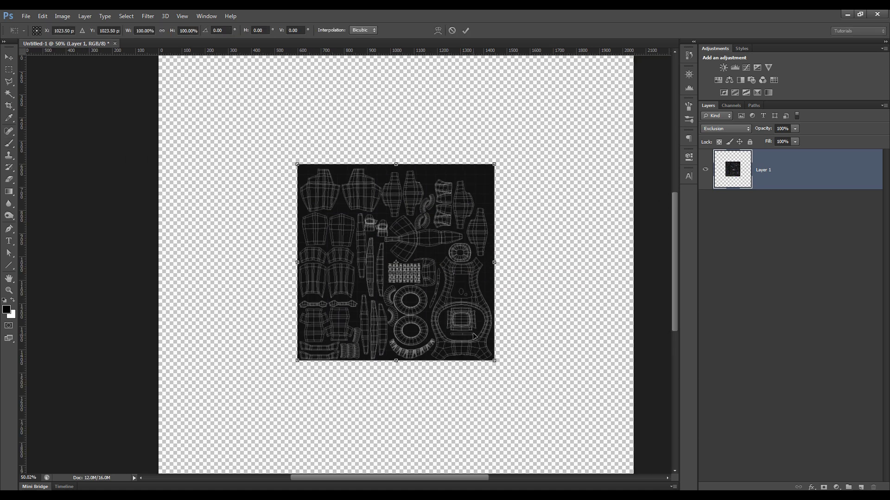
{"action": "scroll", "coordinate": [461, 337], "scroll_direction": "down", "scroll_amount": 2, "text": "alt"}
{"action": "mouse_move", "coordinate": [422, 337]}
{"action": "left_mouse_down"}
{"action": "mouse_move", "coordinate": [499, 408]}
{"action": "mouse_move", "coordinate": [507, 438]}
{"action": "left_mouse_up"}
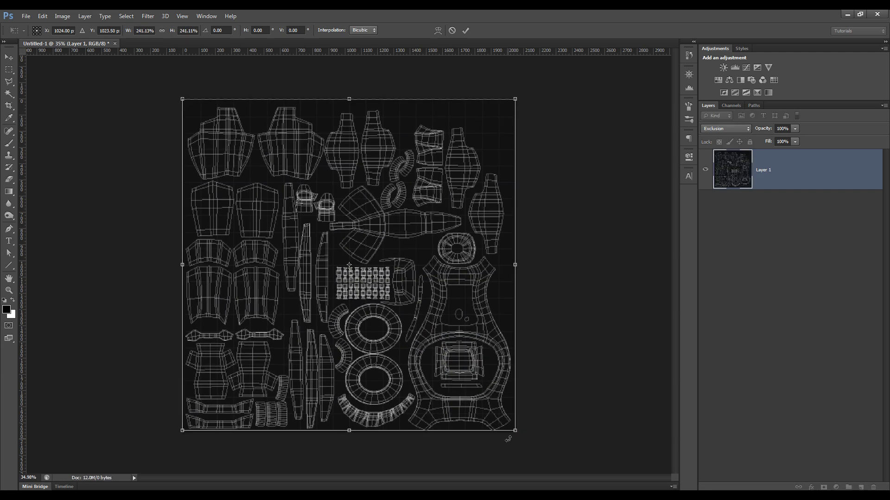
{"action": "key", "text": "Return"}
Zoom in and out on the enlarged 2048x2048 UV wireframe to look it over
{"action": "key", "text": "b"}
{"action": "scroll", "coordinate": [380, 322], "scroll_direction": "up", "scroll_amount": 1, "text": "alt"}
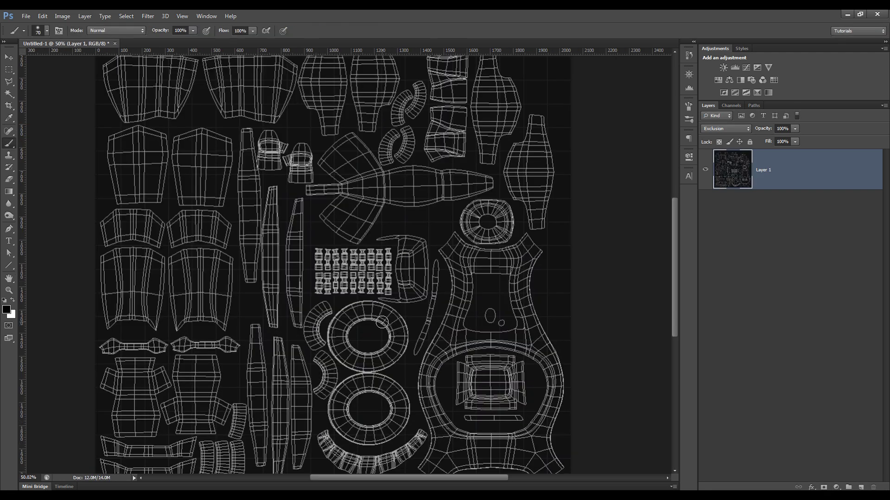
{"action": "scroll", "coordinate": [380, 322], "scroll_direction": "down", "scroll_amount": 1, "text": "alt"}
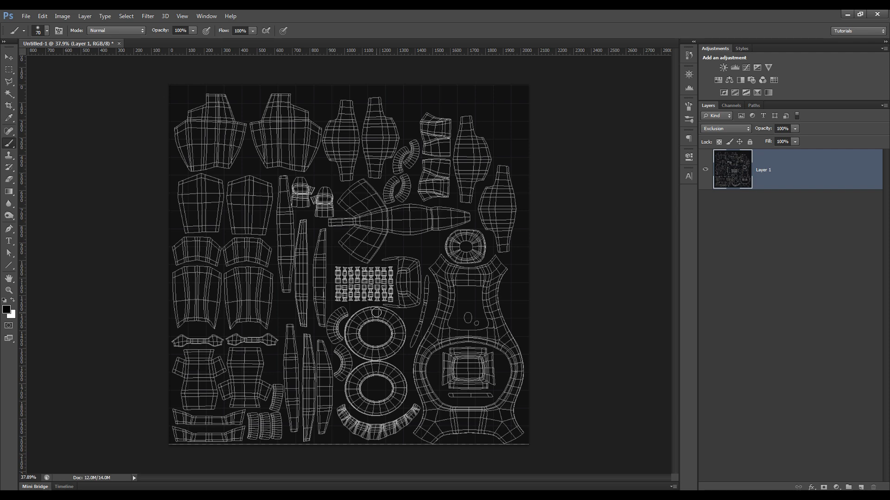
{"action": "scroll", "coordinate": [317, 281], "scroll_direction": "up", "scroll_amount": 3, "text": "alt"}
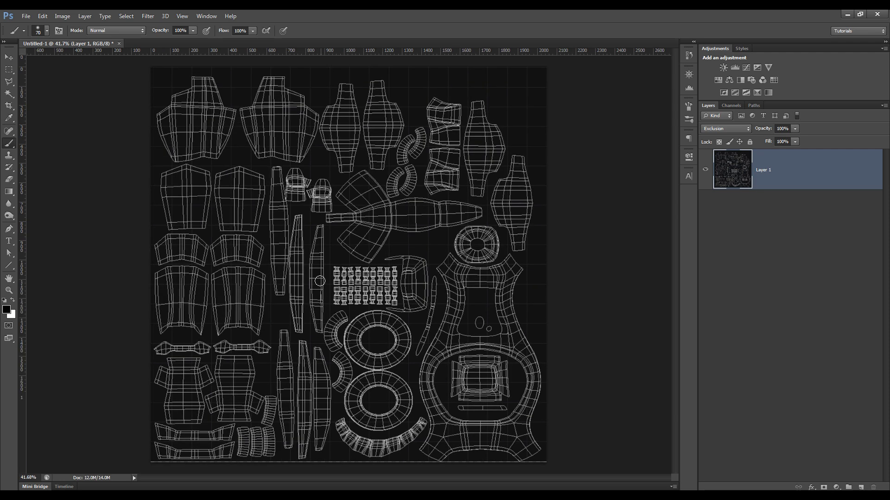
{"action": "scroll", "coordinate": [318, 282], "scroll_direction": "up", "scroll_amount": 3, "text": "alt"}
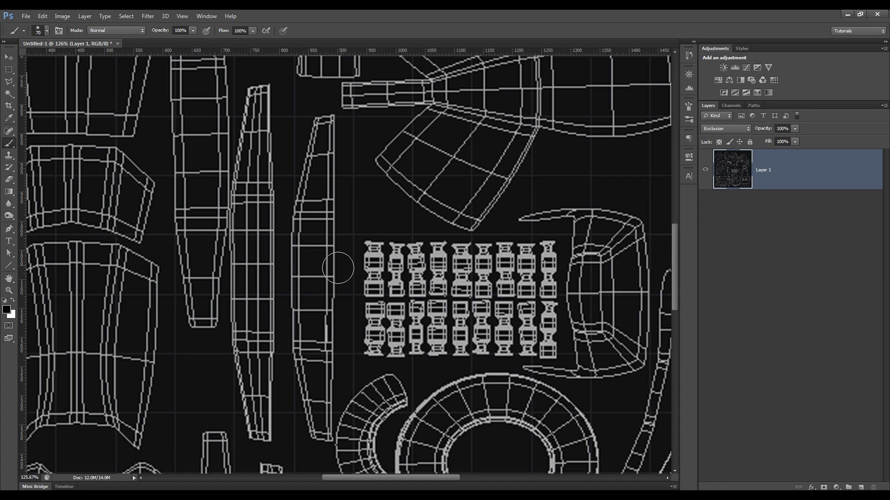
{"action": "scroll", "coordinate": [329, 276], "scroll_direction": "down", "scroll_amount": 5, "text": "alt"}
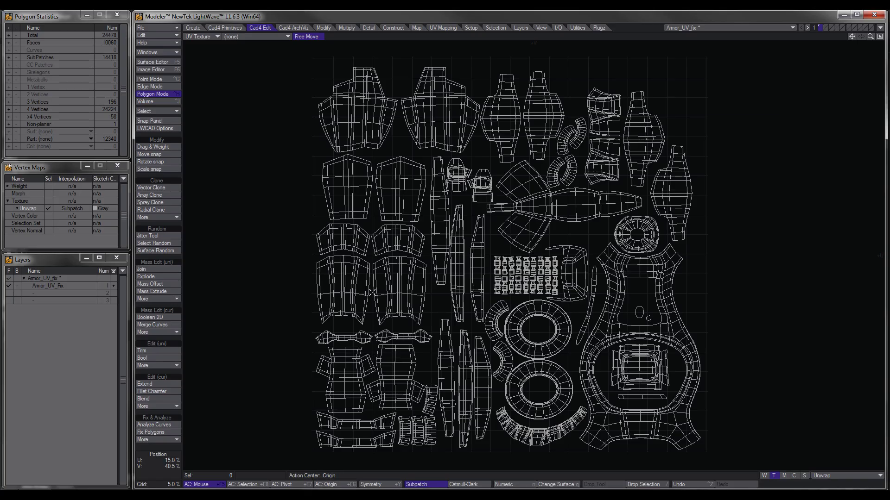
Split into UV and Perspective viewports, zoom out the UV view, and orbit the textured robot
{"action": "key", "text": "KP_0"}
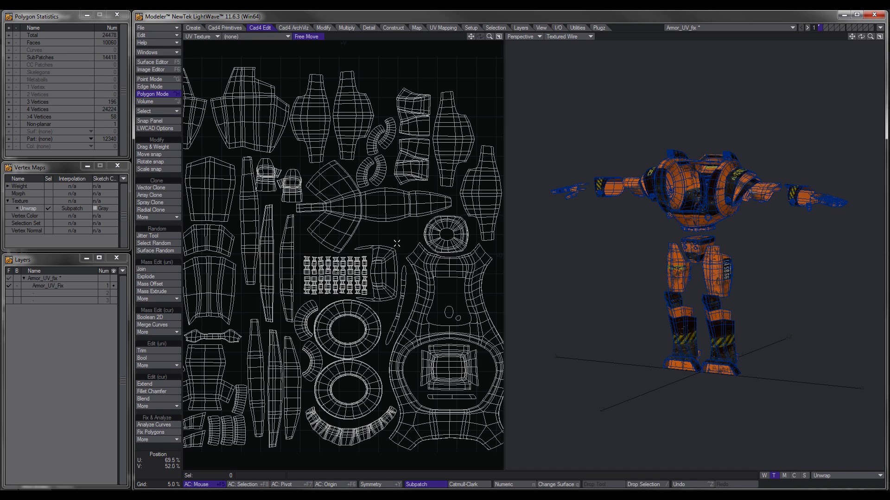
{"action": "scroll", "coordinate": [397, 243], "scroll_direction": "down", "scroll_amount": 3}
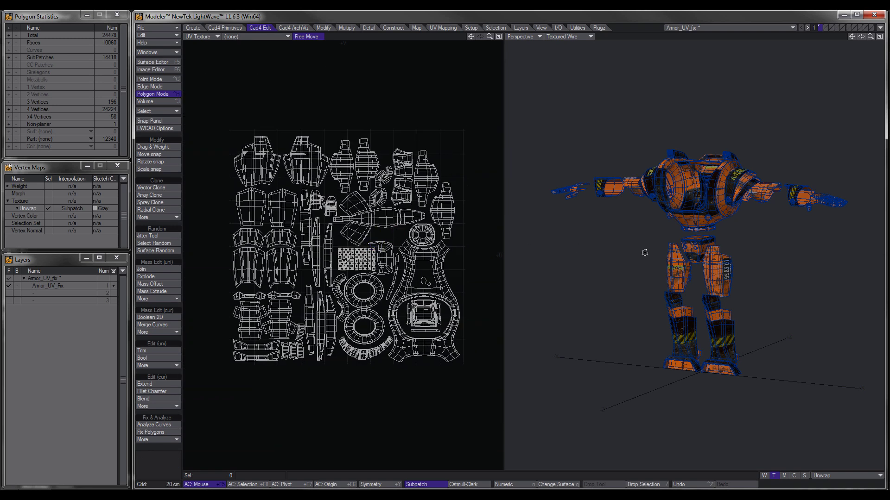
{"action": "left_click_drag", "start_coordinate": [645, 253], "coordinate": [637, 277], "text": "alt"}
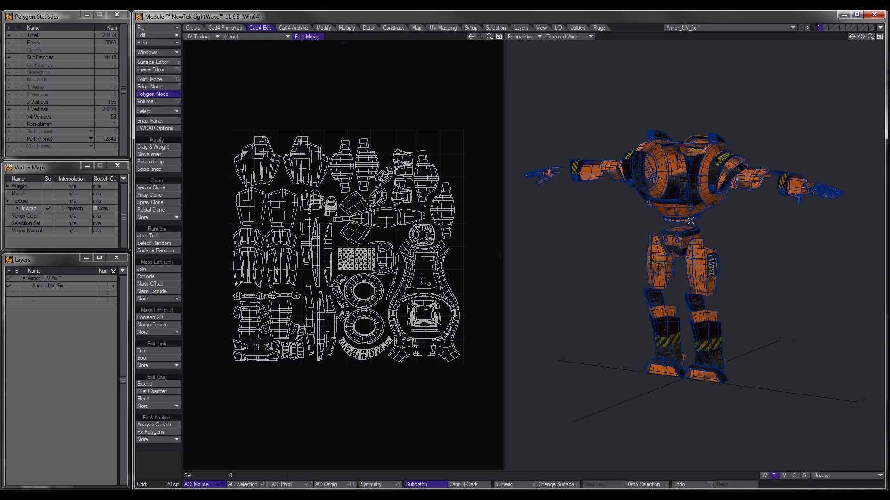
Select the connected armor band polygons, hide all unselected geometry, and rotate around the band
{"action": "left_click", "coordinate": [717, 165]}
{"action": "key", "text": "]"}
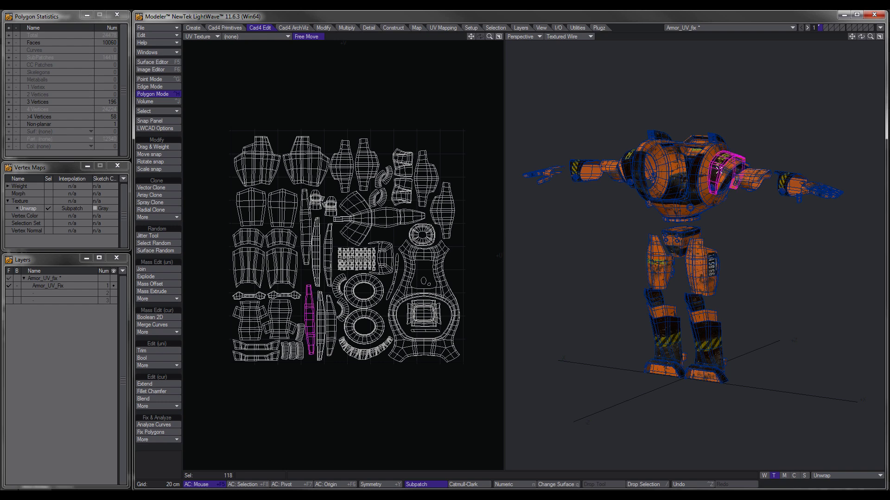
{"action": "key", "text": "="}
{"action": "scroll", "coordinate": [757, 175], "scroll_direction": "up", "scroll_amount": 10}
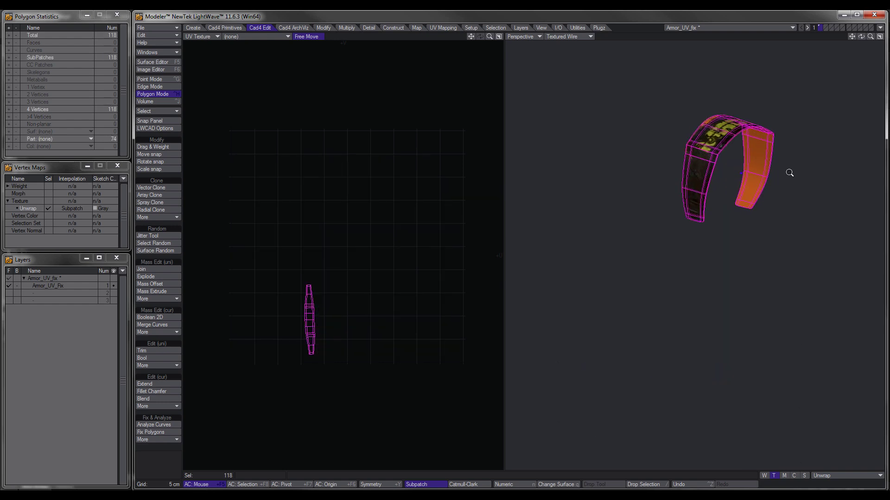
{"action": "left_click_drag", "start_coordinate": [730, 228], "coordinate": [691, 226], "text": "alt"}
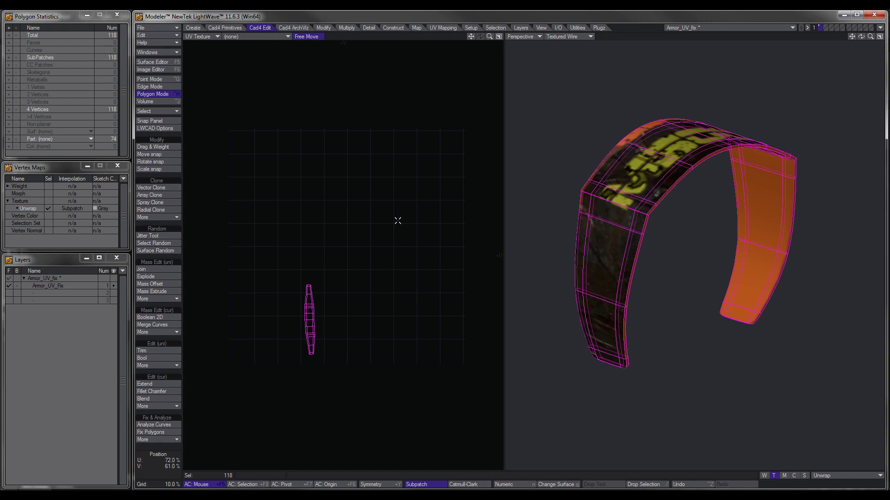
Enable Show Points for the UV view in Display Options
{"action": "key", "text": "d"}
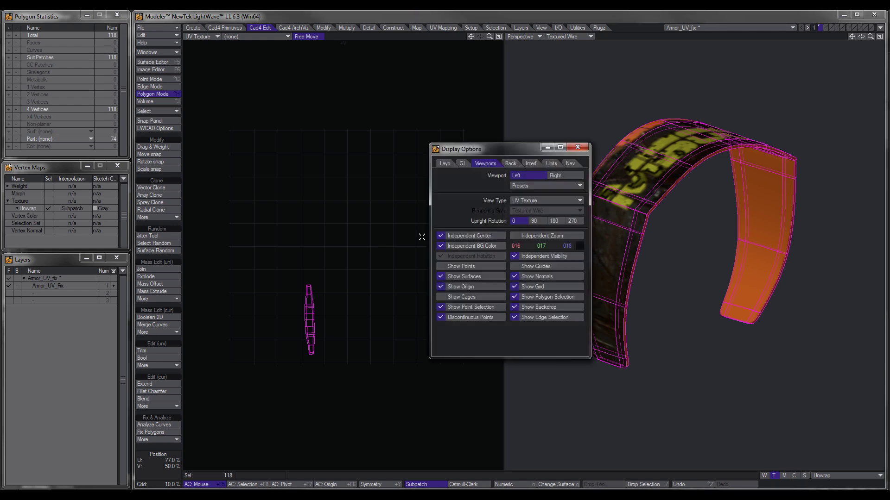
{"action": "left_click", "coordinate": [443, 266]}
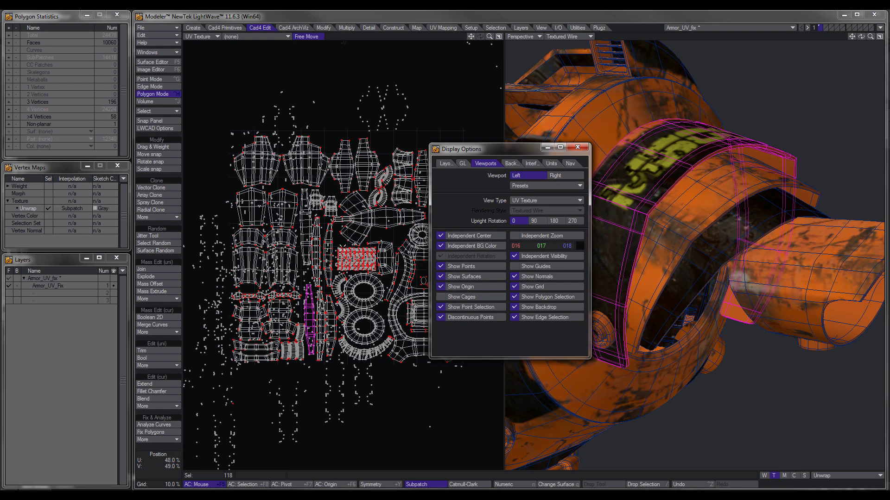
{"action": "left_click_drag", "start_coordinate": [518, 152], "coordinate": [615, 157]}
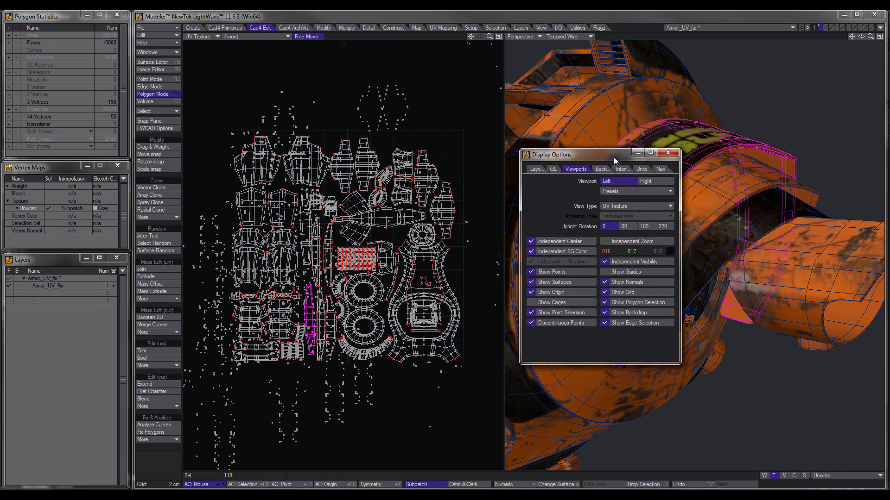
{"action": "scroll", "coordinate": [402, 227], "scroll_direction": "down", "scroll_amount": 2}
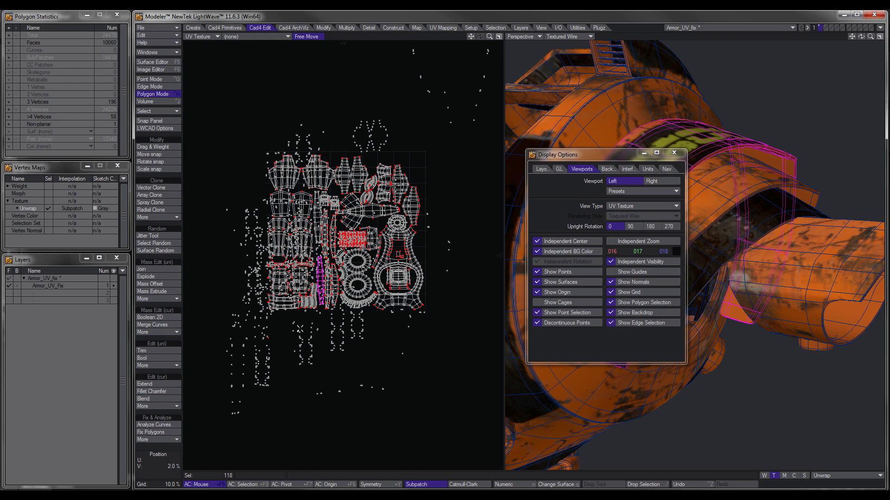
Test lasso-selecting the stray lower-left UV points, toggle point display, and close Display Options
{"action": "mouse_move", "coordinate": [286, 331]}
{"action": "right_mouse_down"}
{"action": "mouse_move", "coordinate": [236, 374]}
{"action": "mouse_move", "coordinate": [295, 371]}
{"action": "right_mouse_up"}
{"action": "key", "text": "ctrl+g"}
{"action": "mouse_move", "coordinate": [279, 338]}
{"action": "right_mouse_down"}
{"action": "mouse_move", "coordinate": [243, 370]}
{"action": "mouse_move", "coordinate": [260, 328]}
{"action": "right_mouse_up"}
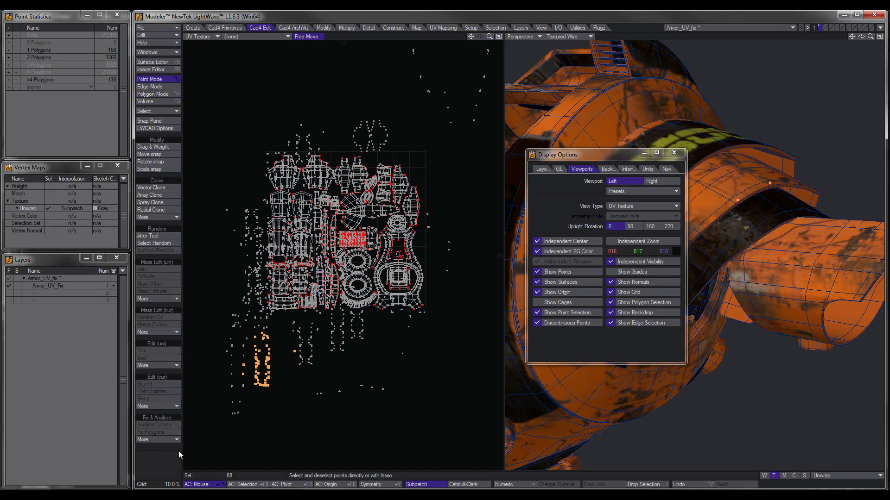
{"action": "left_click", "coordinate": [210, 368]}
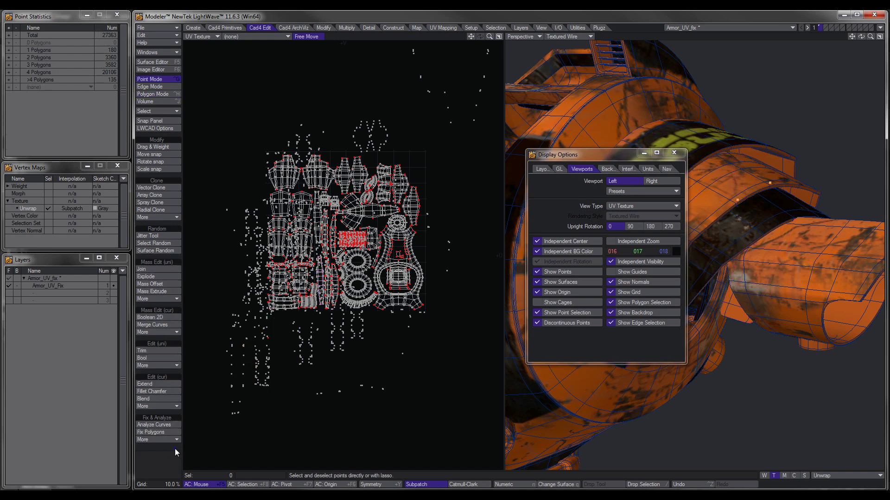
{"action": "left_click", "coordinate": [537, 272]}
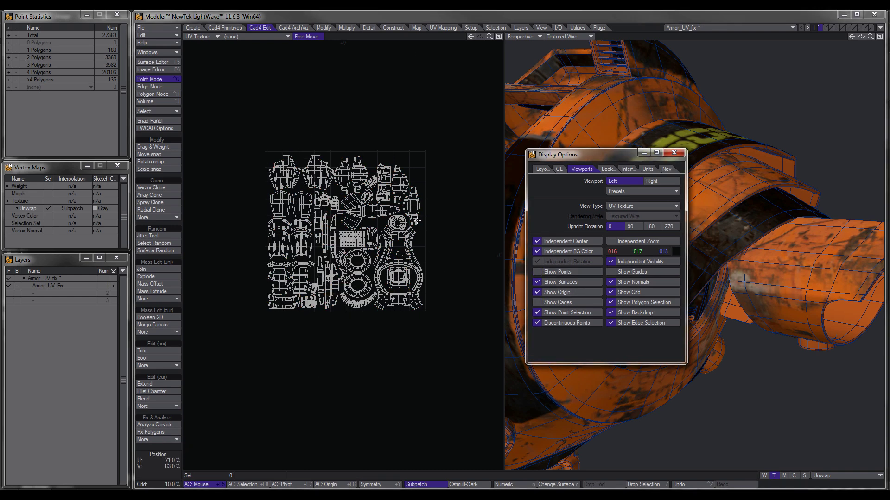
{"action": "left_click", "coordinate": [539, 273]}
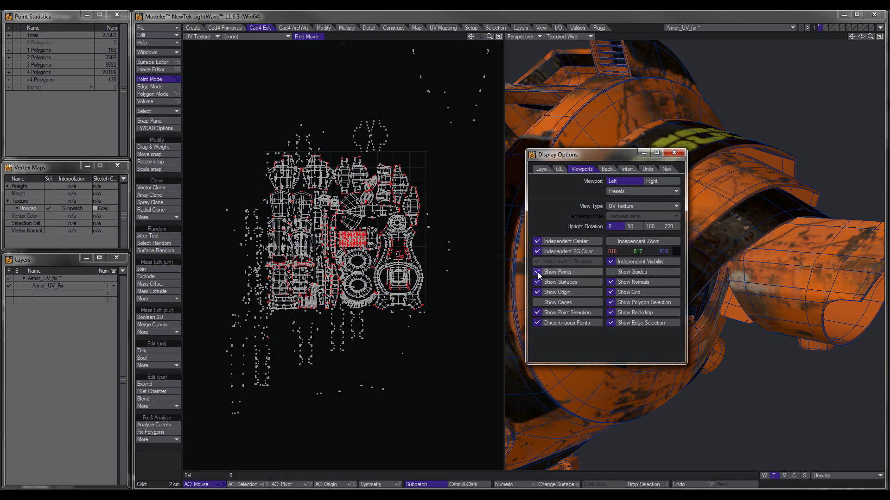
{"action": "left_click", "coordinate": [673, 154]}
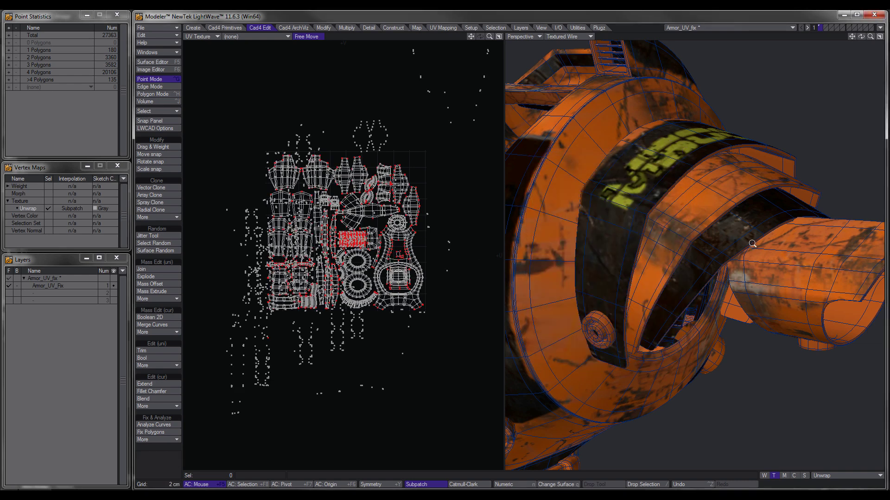
Switch the robot to Polygon mode with Ctrl+H, lasso the UV islands, then clear the selection
{"action": "left_click_drag", "start_coordinate": [634, 244], "coordinate": [674, 250], "text": "alt"}
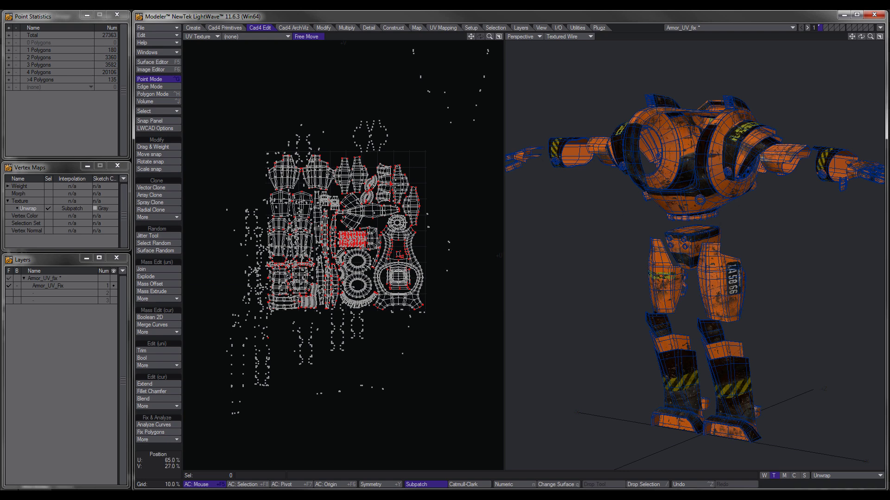
{"action": "key", "text": "ctrl+h"}
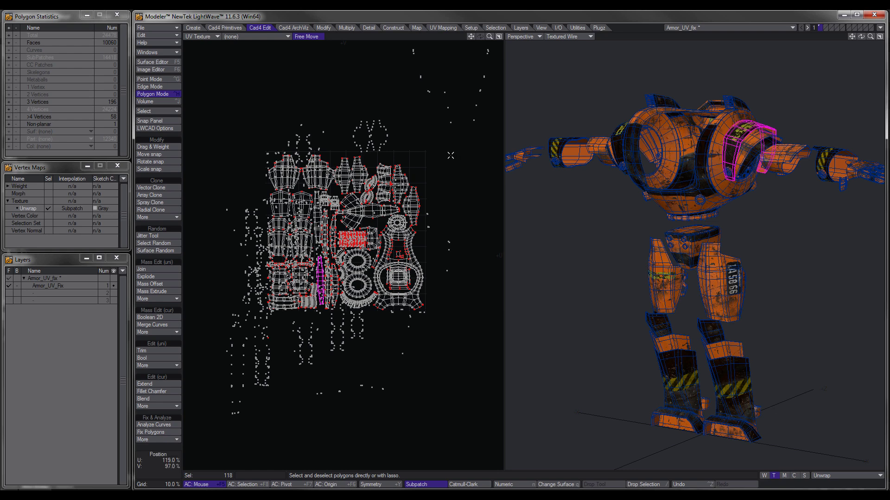
{"action": "left_click", "coordinate": [430, 148]}
{"action": "mouse_move", "coordinate": [439, 137]}
{"action": "right_mouse_down"}
{"action": "mouse_move", "coordinate": [305, 111]}
{"action": "mouse_move", "coordinate": [242, 162]}
{"action": "mouse_move", "coordinate": [215, 287]}
{"action": "mouse_move", "coordinate": [262, 359]}
{"action": "mouse_move", "coordinate": [401, 368]}
{"action": "mouse_move", "coordinate": [469, 291]}
{"action": "mouse_move", "coordinate": [446, 139]}
{"action": "right_mouse_up"}
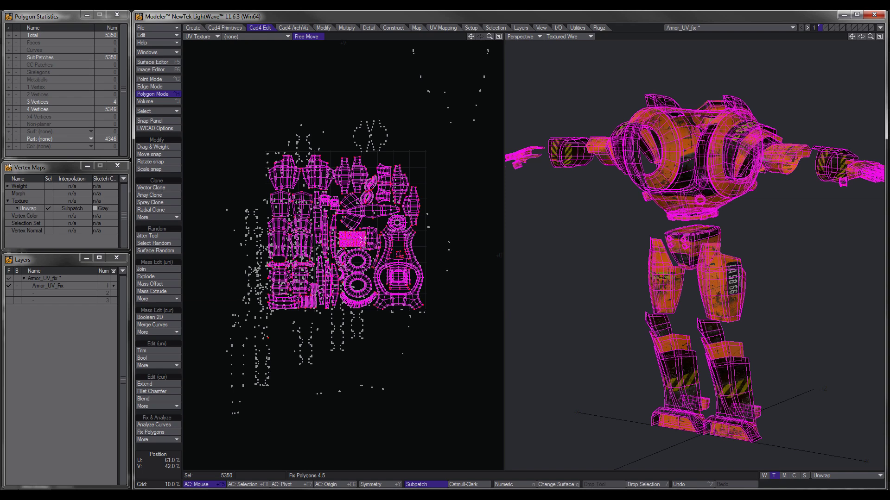
{"action": "left_click", "coordinate": [175, 447]}
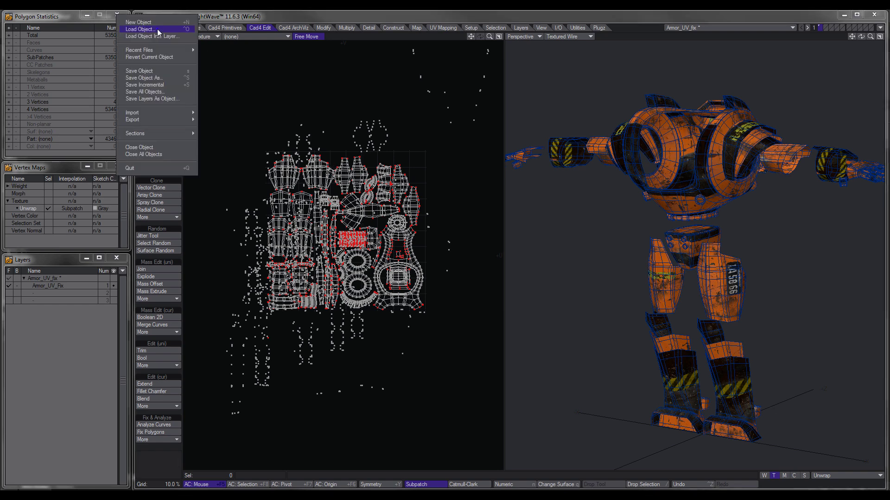
Export the Texture UV view as an Encapsulated PostScript file named m5000uv.eps
{"action": "left_click", "coordinate": [158, 28]}
{"action": "mouse_move", "coordinate": [173, 119]}
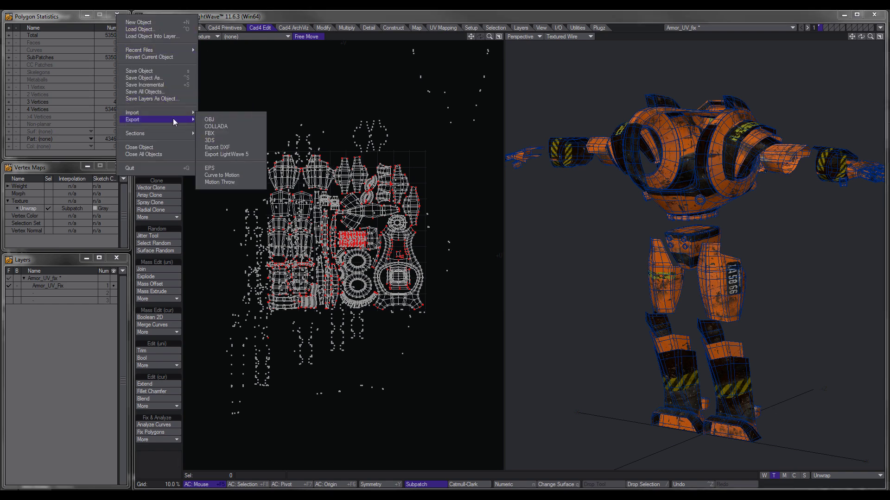
{"action": "left_click", "coordinate": [219, 168]}
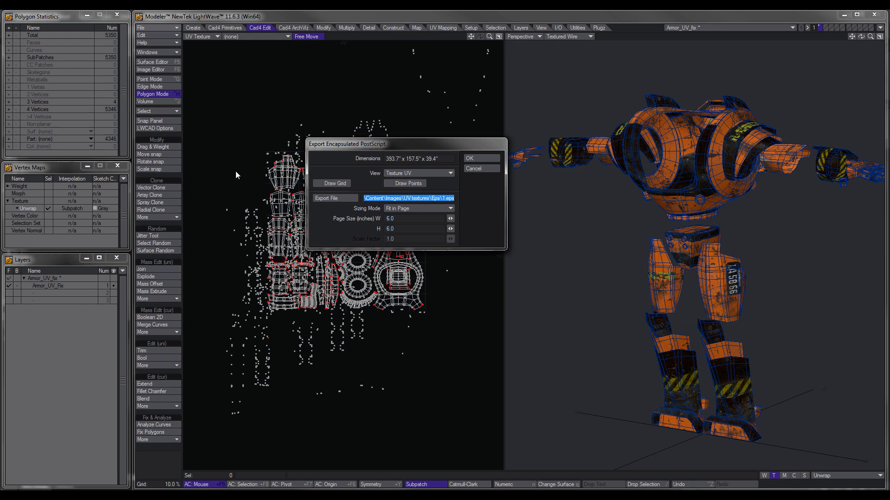
{"action": "left_click_drag", "start_coordinate": [388, 146], "coordinate": [388, 158]}
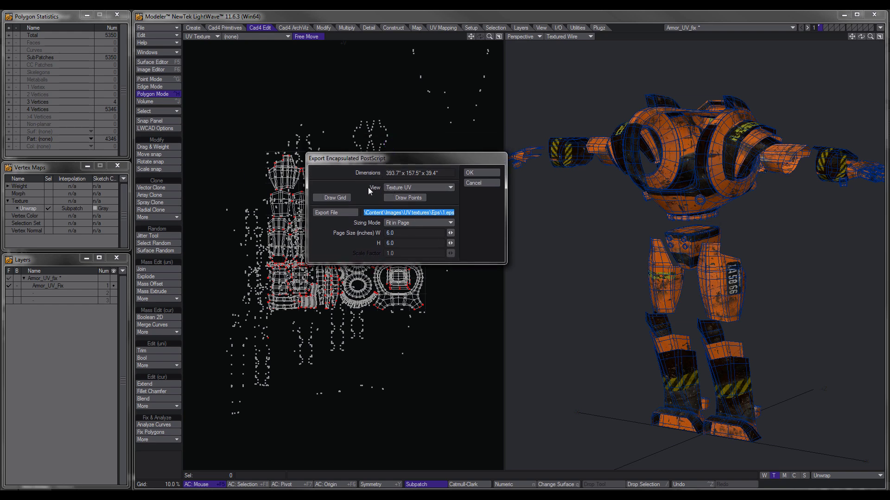
{"action": "left_click", "coordinate": [393, 187]}
{"action": "left_click", "coordinate": [389, 188]}
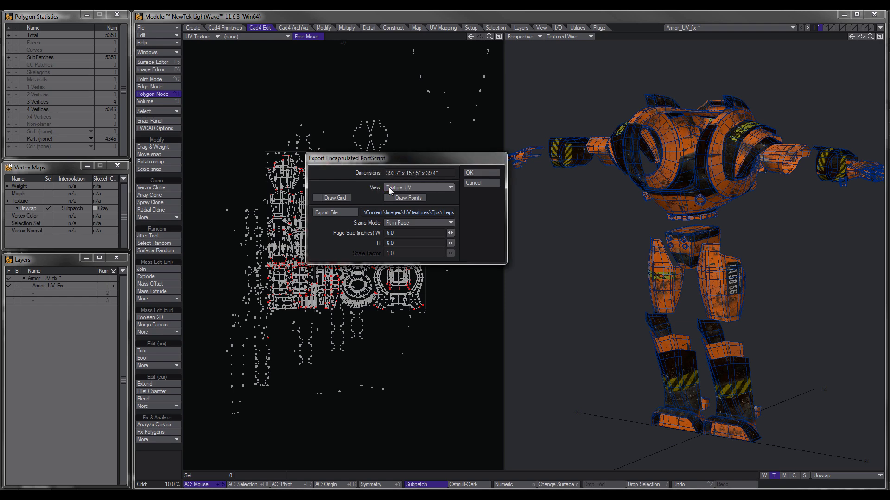
{"action": "left_click", "coordinate": [386, 187]}
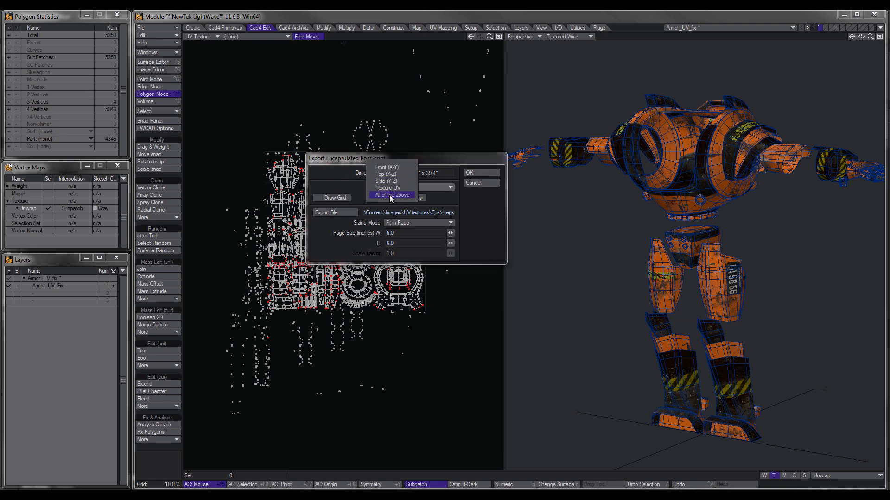
{"action": "left_click", "coordinate": [388, 187]}
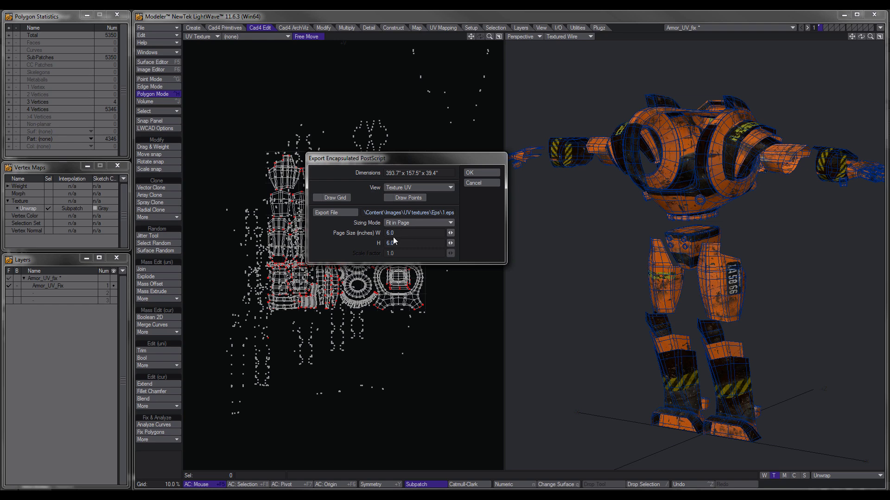
{"action": "double_click", "coordinate": [444, 213]}
{"action": "type", "text": "m5000uv"}
{"action": "left_click", "coordinate": [470, 172]}
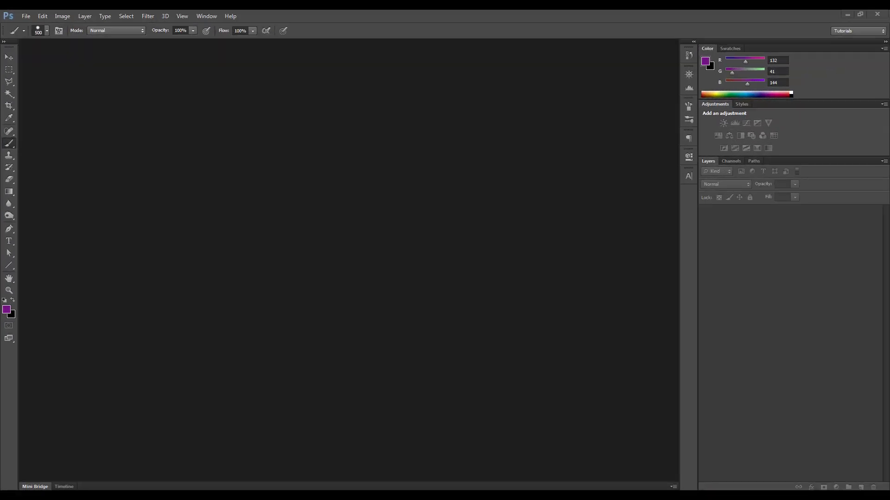
Open m5000uv.eps in Photoshop
{"action": "left_click", "coordinate": [27, 17]}
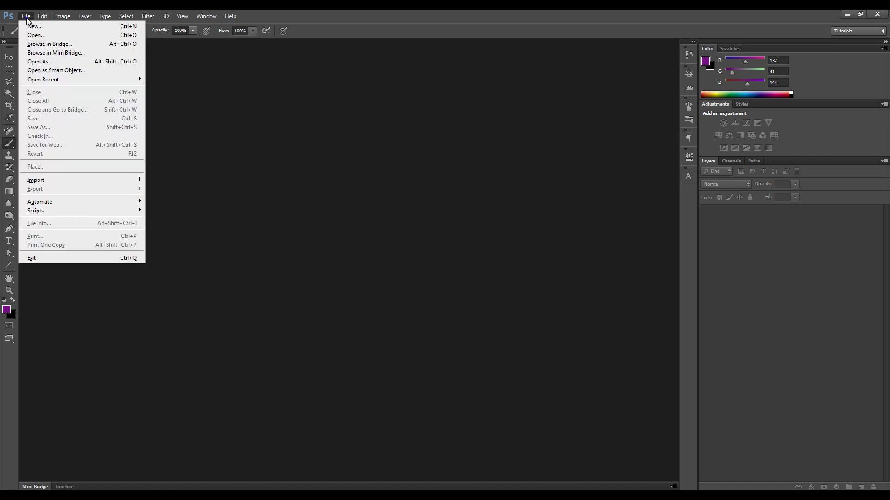
{"action": "left_click", "coordinate": [32, 35]}
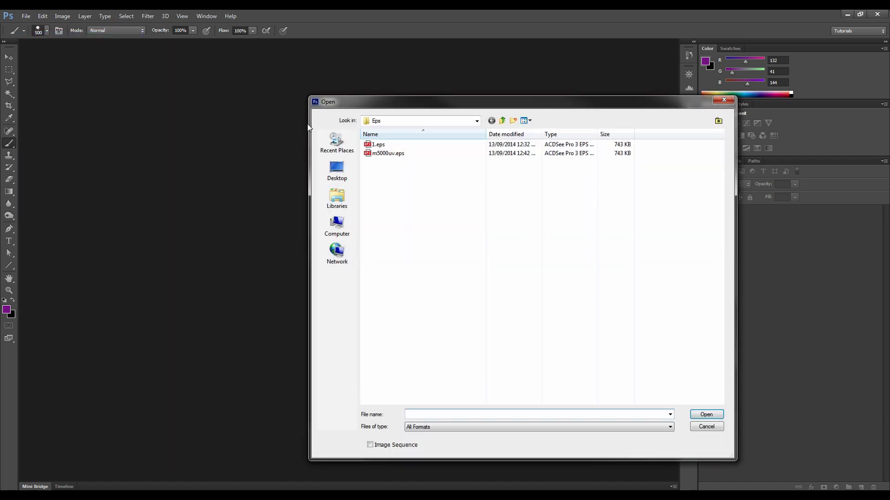
{"action": "left_click", "coordinate": [379, 154]}
{"action": "left_click", "coordinate": [702, 414]}
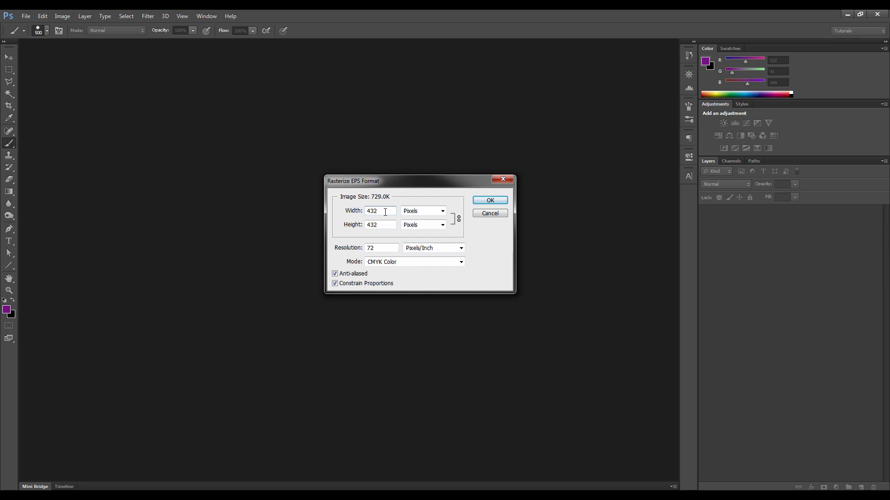
Rasterize the EPS at 2048 pixels wide in RGB Color mode
{"action": "double_click", "coordinate": [385, 211]}
{"action": "type", "text": "2048"}
{"action": "left_click", "coordinate": [390, 267]}
{"action": "left_click", "coordinate": [388, 280]}
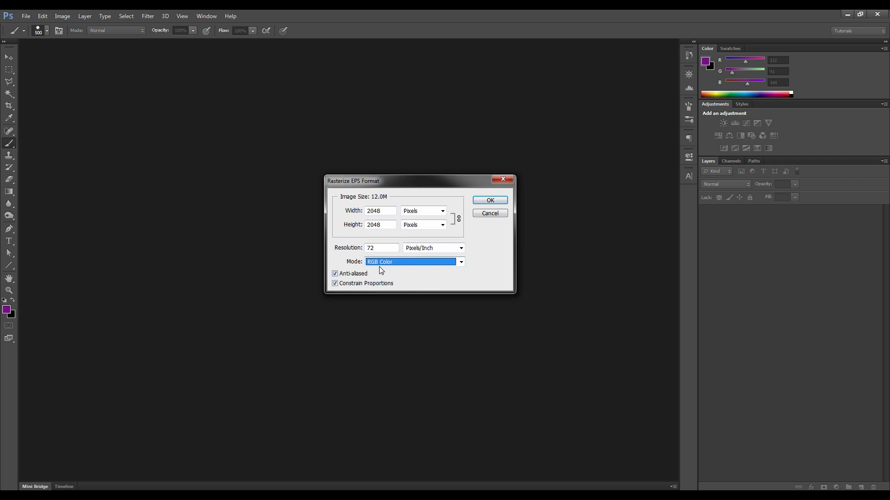
{"action": "left_click", "coordinate": [490, 200]}
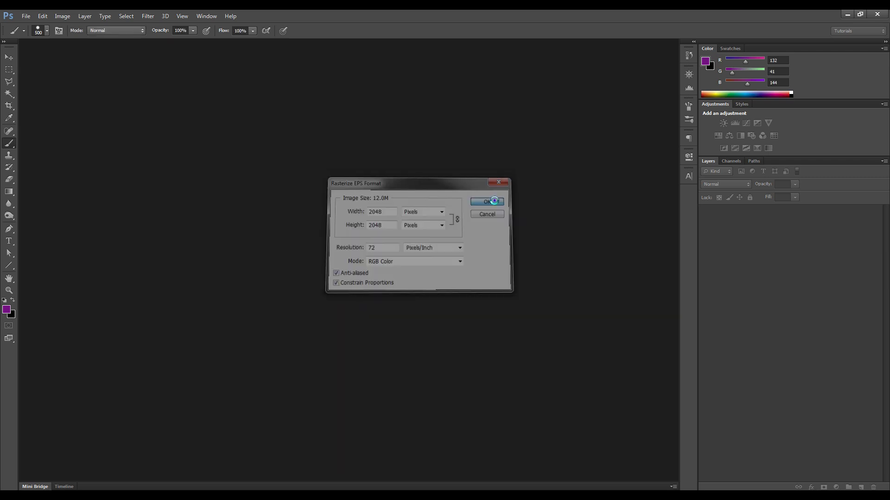
{"action": "left_click_drag", "start_coordinate": [438, 280], "coordinate": [539, 285], "text": "ctrl+space"}
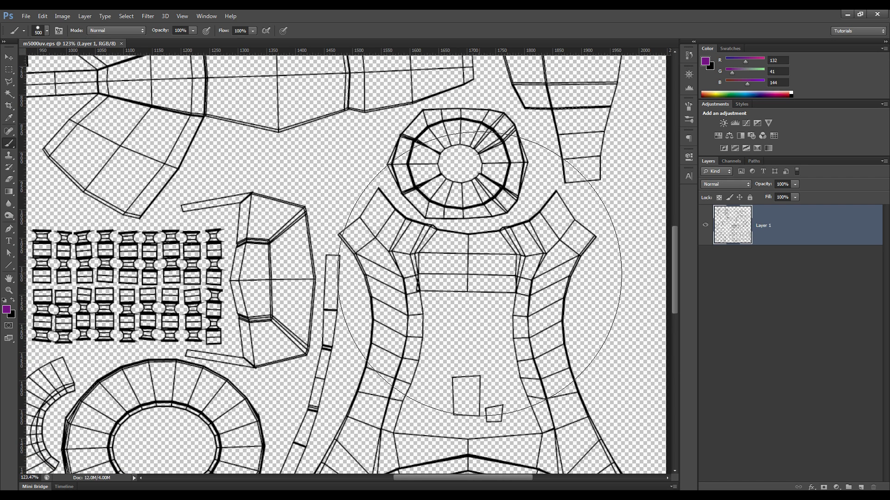
{"action": "left_click_drag", "start_coordinate": [472, 273], "coordinate": [477, 277], "text": "ctrl+space"}
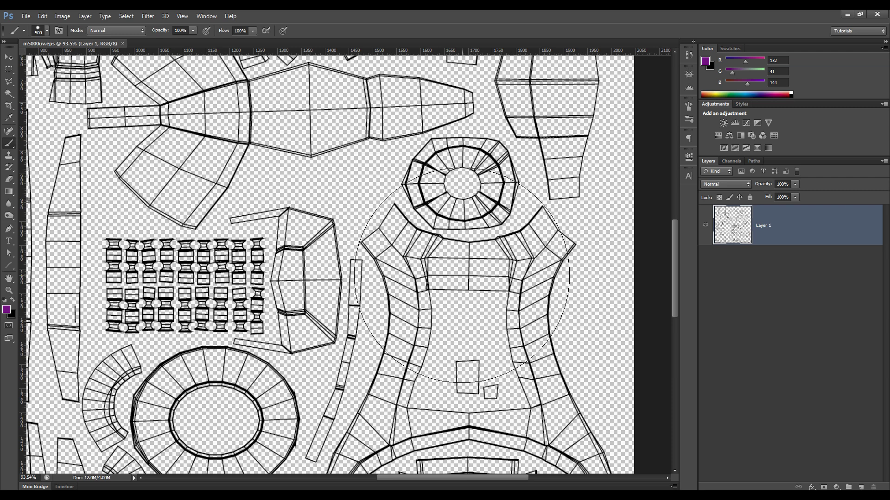
{"action": "scroll", "coordinate": [462, 275], "scroll_direction": "down", "scroll_amount": 5, "text": "alt"}
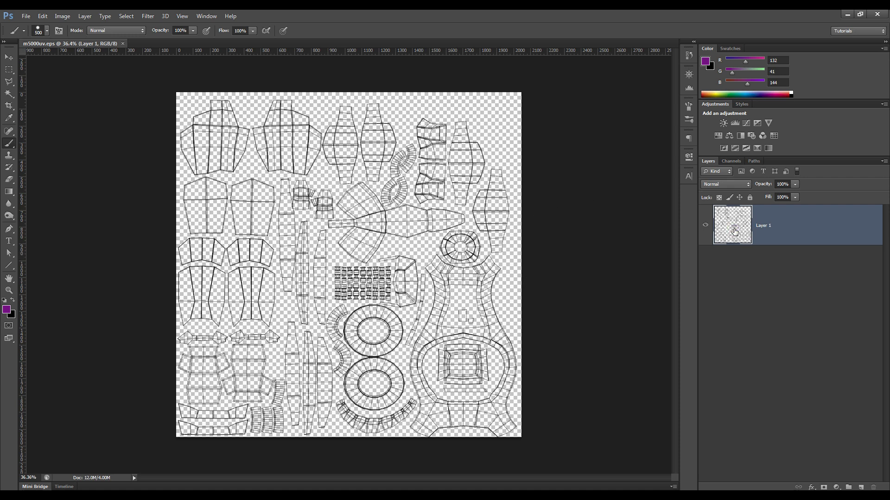
{"action": "scroll", "coordinate": [484, 243], "scroll_direction": "up", "scroll_amount": 2, "text": "alt"}
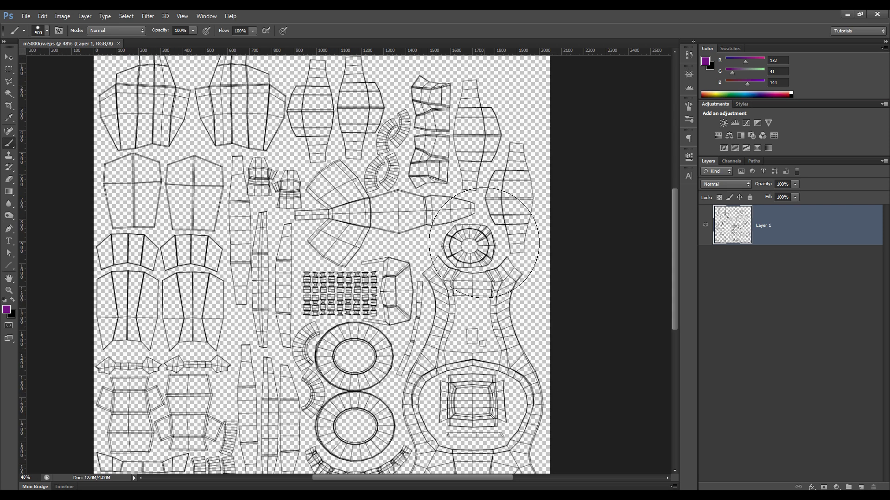
{"action": "scroll", "coordinate": [484, 243], "scroll_direction": "down", "scroll_amount": 2, "text": "alt"}
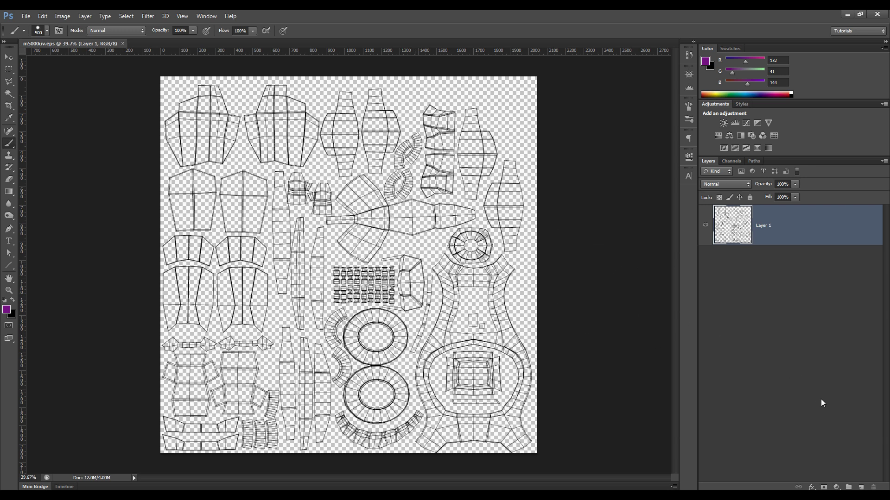
Add a new Layer 2 and paint large black blobs across the canvas
{"action": "left_click", "coordinate": [862, 488]}
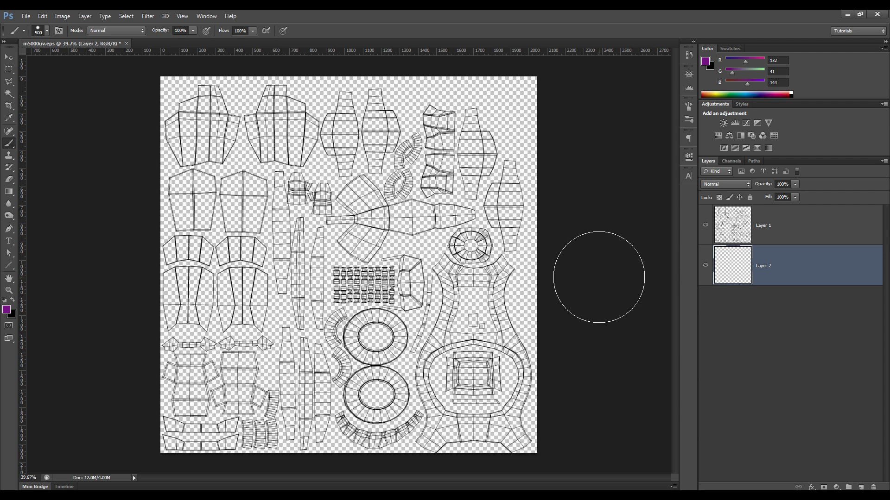
{"action": "key", "text": "d"}
{"action": "left_click", "coordinate": [357, 272]}
{"action": "mouse_move", "coordinate": [379, 232]}
{"action": "left_mouse_down"}
{"action": "mouse_move", "coordinate": [434, 216]}
{"action": "mouse_move", "coordinate": [402, 201]}
{"action": "mouse_move", "coordinate": [401, 228]}
{"action": "mouse_move", "coordinate": [445, 250]}
{"action": "left_mouse_up"}
{"action": "left_click", "coordinate": [513, 197]}
{"action": "mouse_move", "coordinate": [476, 172]}
{"action": "left_mouse_down"}
{"action": "mouse_move", "coordinate": [431, 172]}
{"action": "mouse_move", "coordinate": [380, 145]}
{"action": "mouse_move", "coordinate": [356, 158]}
{"action": "left_mouse_up"}
{"action": "scroll", "coordinate": [408, 179], "scroll_direction": "up", "scroll_amount": 2, "text": "alt"}
{"action": "scroll", "coordinate": [359, 238], "scroll_direction": "down", "scroll_amount": 1, "text": "alt"}
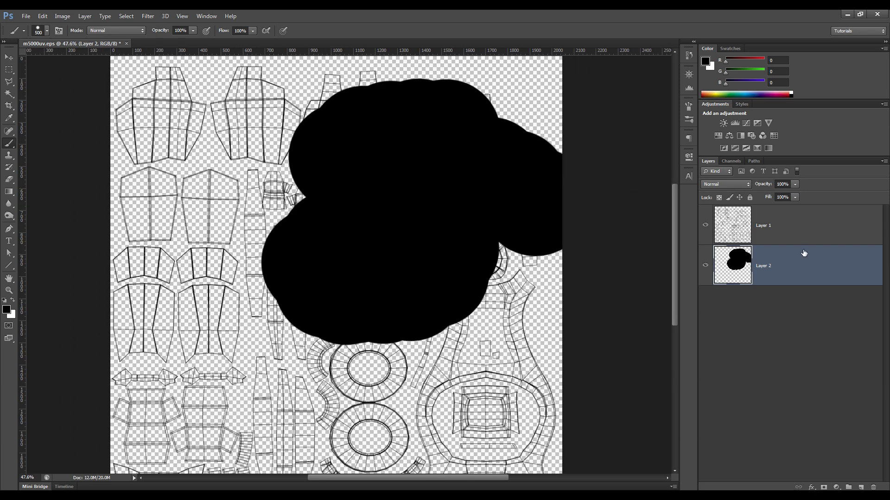
{"action": "scroll", "coordinate": [391, 267], "scroll_direction": "down", "scroll_amount": 1, "text": "alt"}
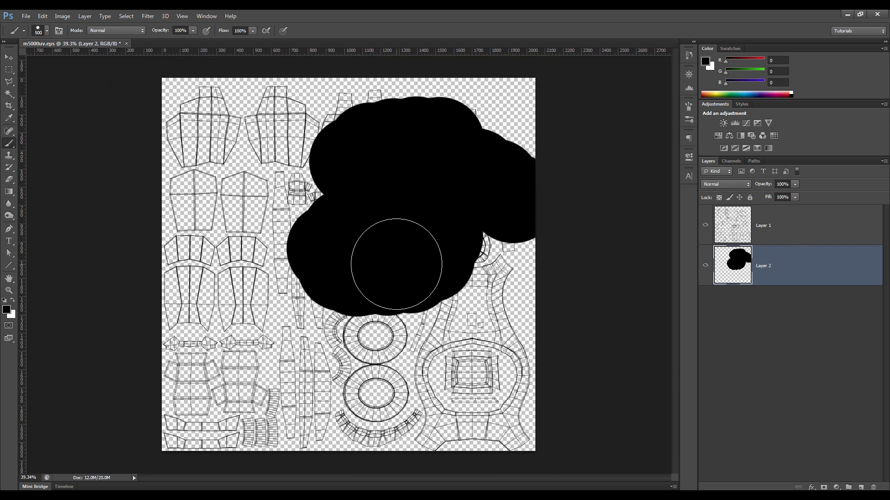
{"action": "scroll", "coordinate": [429, 268], "scroll_direction": "up", "scroll_amount": 1, "text": "alt"}
{"action": "mouse_move", "coordinate": [464, 259]}
{"action": "left_mouse_down"}
{"action": "mouse_move", "coordinate": [512, 259]}
{"action": "mouse_move", "coordinate": [520, 306]}
{"action": "left_mouse_up"}
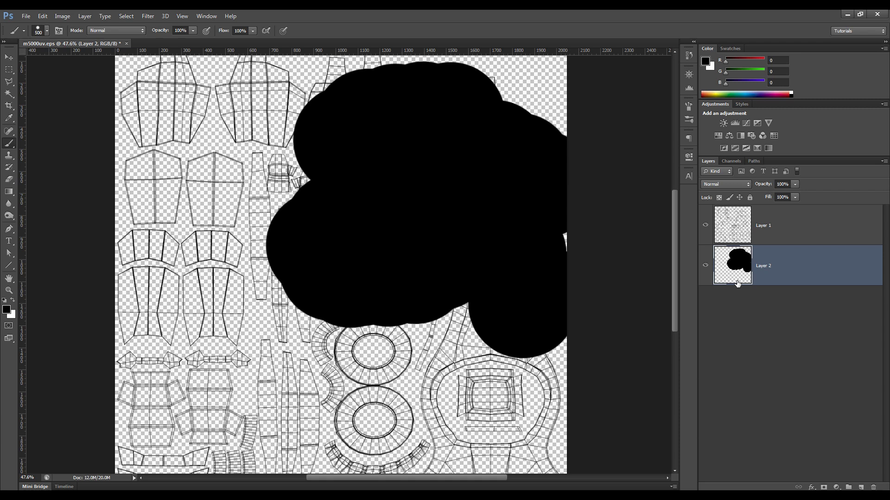
Make Layer 1 active and hide Layer 2
{"action": "left_click", "coordinate": [732, 235]}
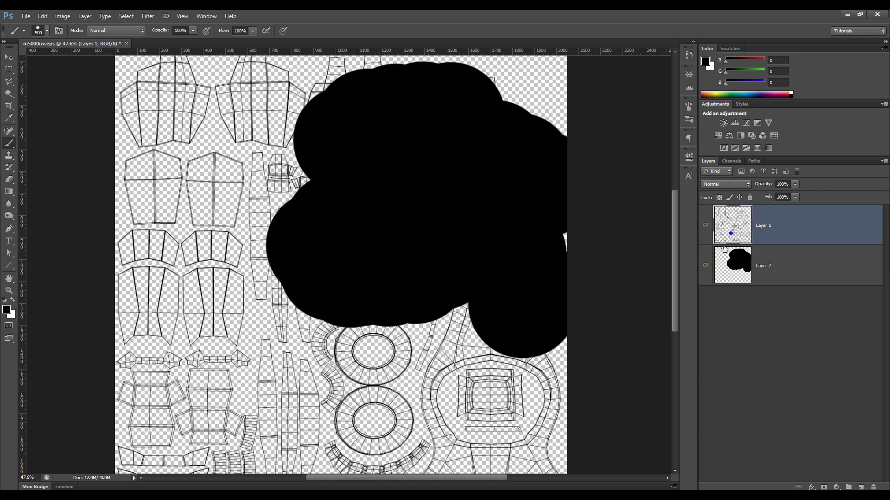
{"action": "left_click", "coordinate": [705, 266]}
{"action": "scroll", "coordinate": [532, 287], "scroll_direction": "down", "scroll_amount": 1, "text": "alt"}
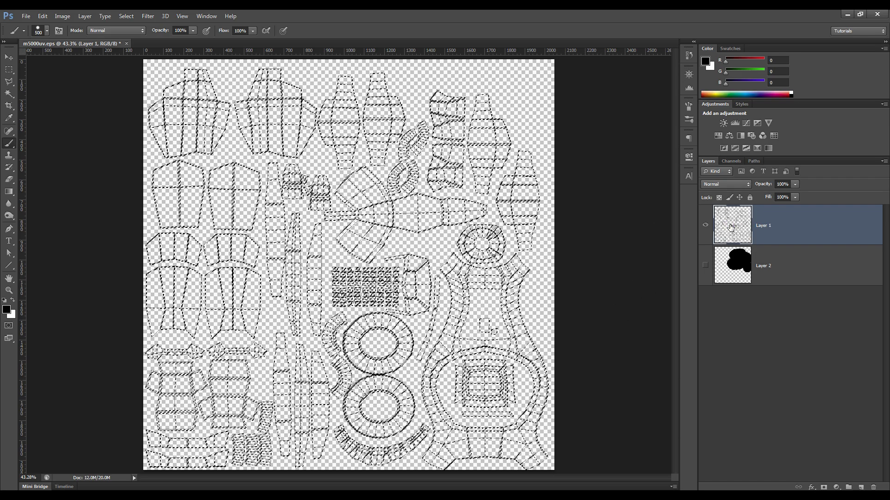
Fill the selected UV wireframe lines with bright green (2aff00) and deselect
{"action": "scroll", "coordinate": [499, 244], "scroll_direction": "up", "scroll_amount": 5, "text": "alt"}
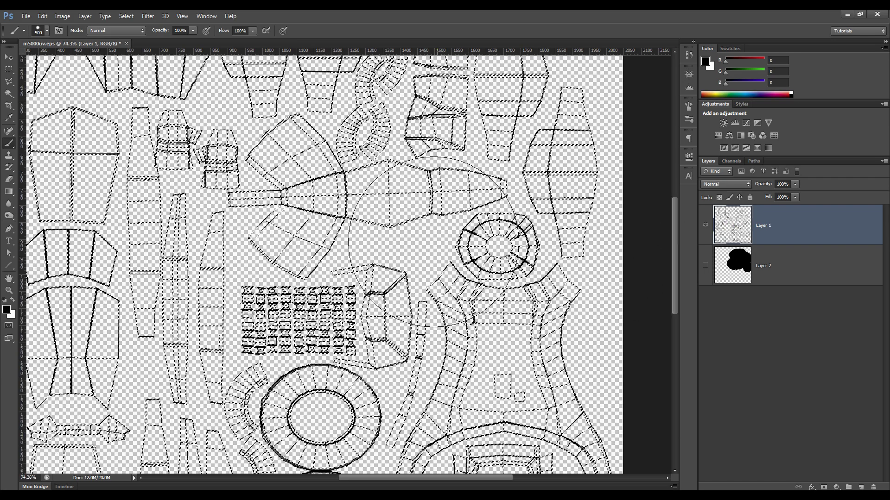
{"action": "scroll", "coordinate": [430, 264], "scroll_direction": "down", "scroll_amount": 5, "text": "alt"}
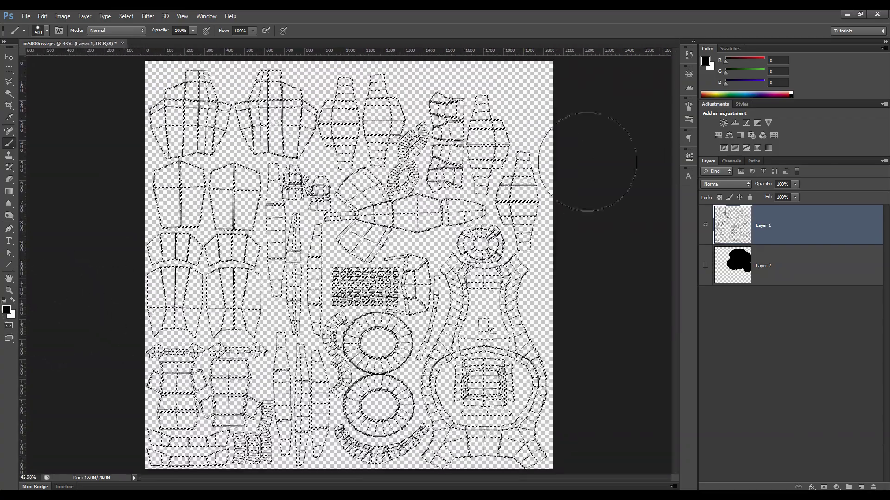
{"action": "left_click", "coordinate": [7, 309]}
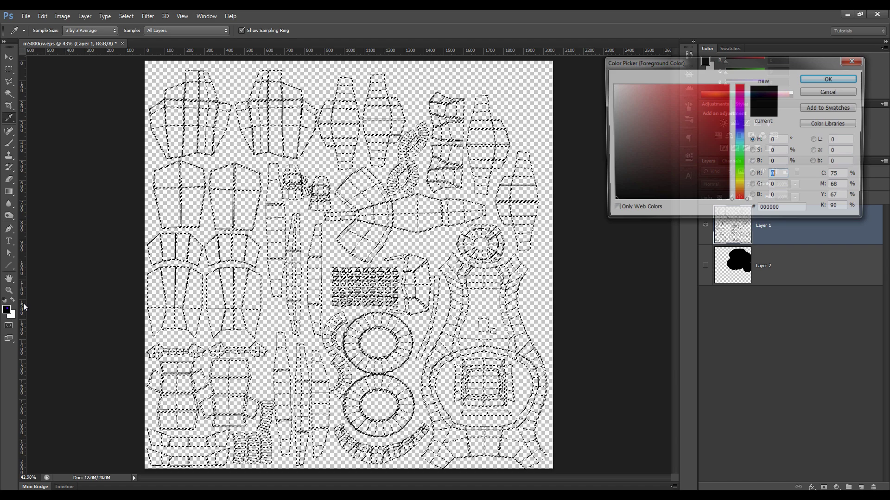
{"action": "left_click_drag", "start_coordinate": [739, 172], "coordinate": [742, 166]}
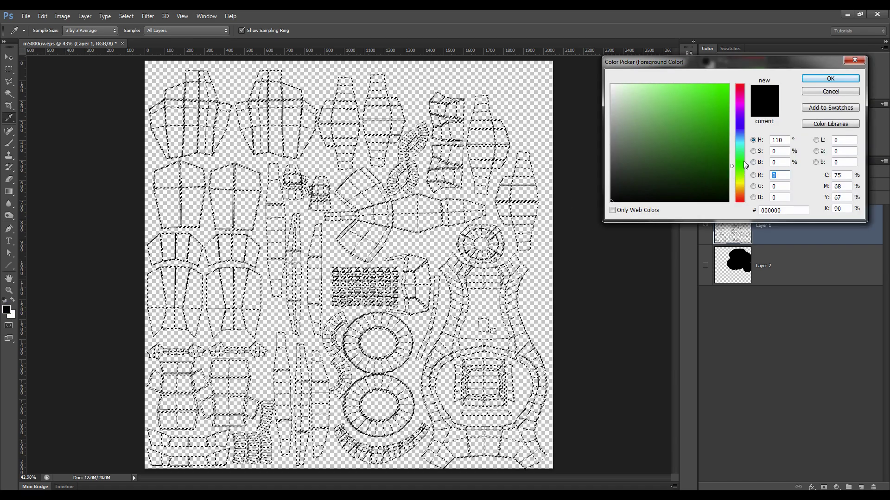
{"action": "left_click_drag", "start_coordinate": [717, 136], "coordinate": [735, 74]}
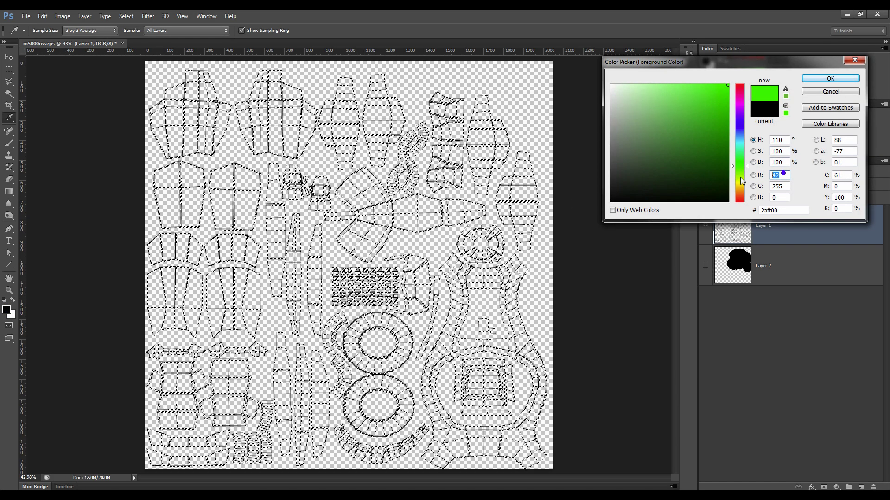
{"action": "type", "text": "0"}
{"action": "key", "text": "Return"}
{"action": "key", "text": "b"}
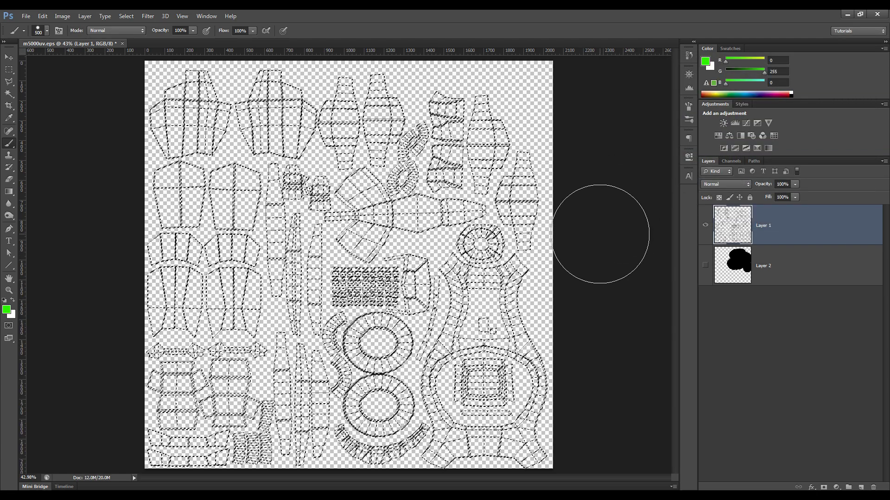
{"action": "key", "text": "alt+BackSpace"}
{"action": "key", "text": "ctrl+d"}
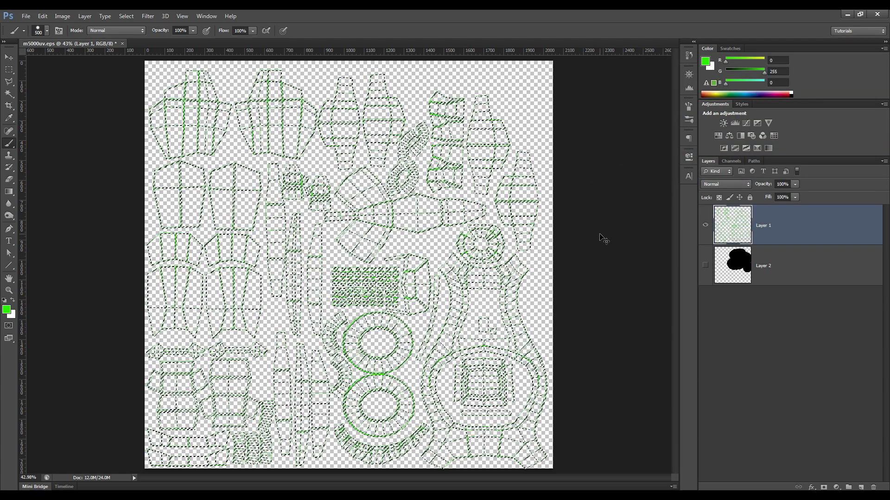
Shrink the brush size with the [ key
{"action": "scroll", "coordinate": [481, 219], "scroll_direction": "up", "scroll_amount": 5, "text": "alt"}
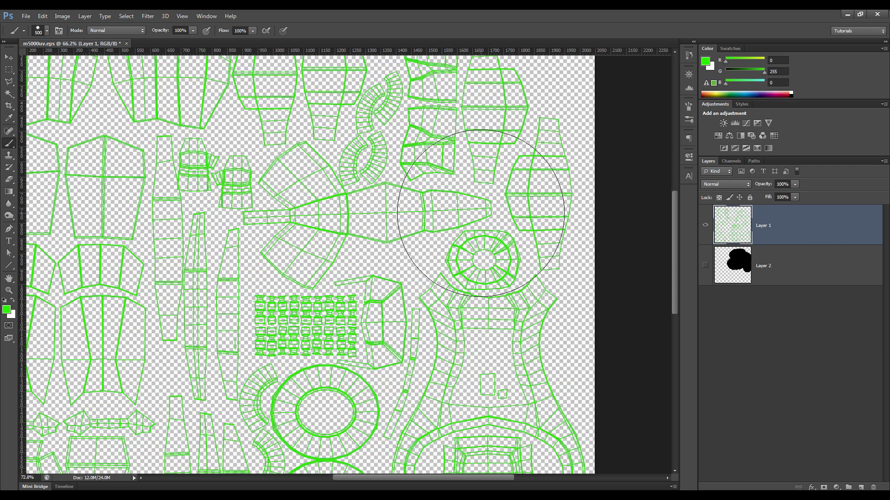
{"action": "scroll", "coordinate": [387, 251], "scroll_direction": "down", "scroll_amount": 2, "text": "alt"}
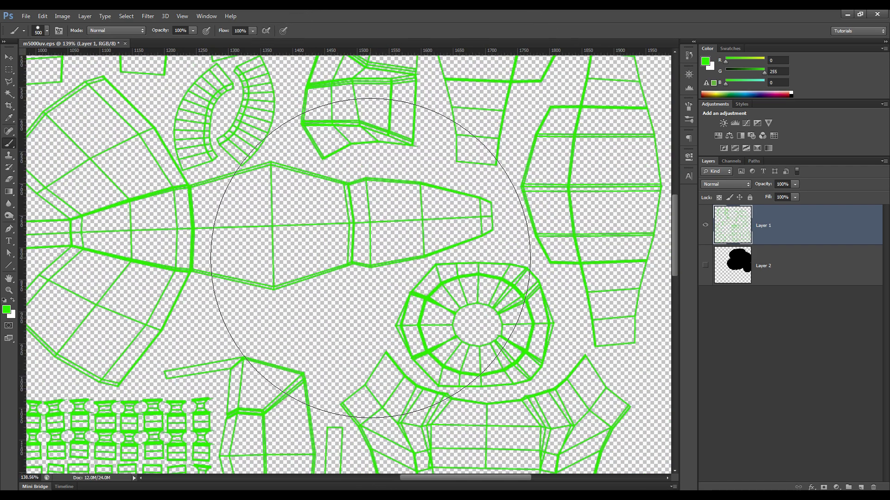
{"action": "key", "text": "bracketleft"}
{"action": "key", "text": "bracketleft"}
{"action": "key", "text": "bracketleft"}
{"action": "key", "text": "bracketleft"}
{"action": "key", "text": "bracketleft"}
{"action": "key", "text": "bracketleft"}
{"action": "key", "text": "bracketleft"}
{"action": "key", "text": "bracketleft"}
{"action": "key", "text": "bracketleft"}
{"action": "key", "text": "bracketleft"}
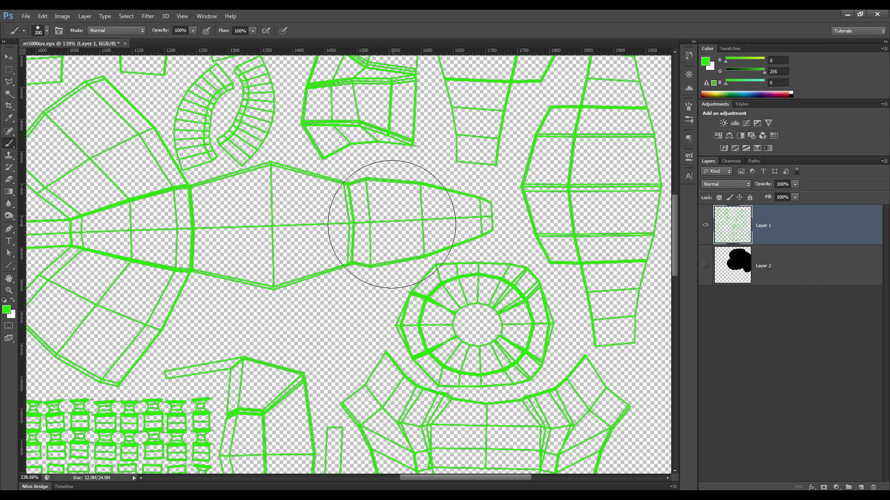
{"action": "key", "text": "bracketleft"}
{"action": "key", "text": "bracketleft"}
{"action": "scroll", "coordinate": [335, 231], "scroll_direction": "down", "scroll_amount": 5, "text": "alt"}
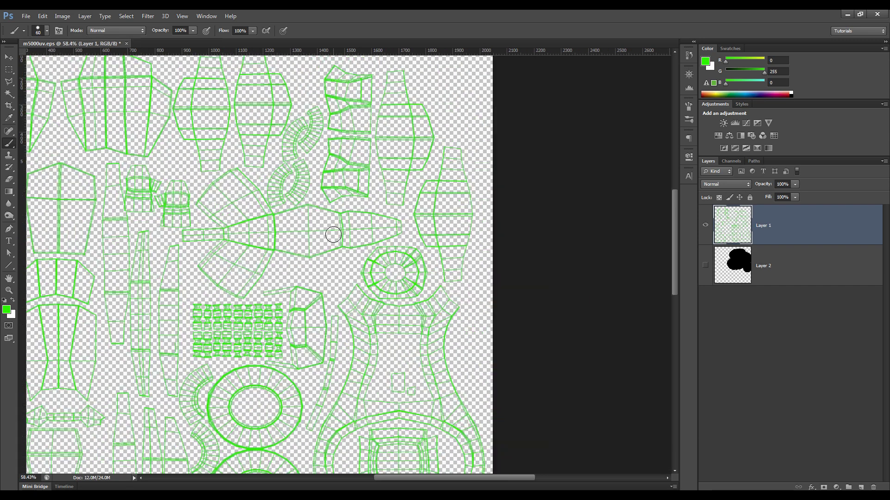
Set Layer 1's blend mode to Exclusion and show Layer 2
{"action": "scroll", "coordinate": [333, 235], "scroll_direction": "down", "scroll_amount": 1, "text": "alt"}
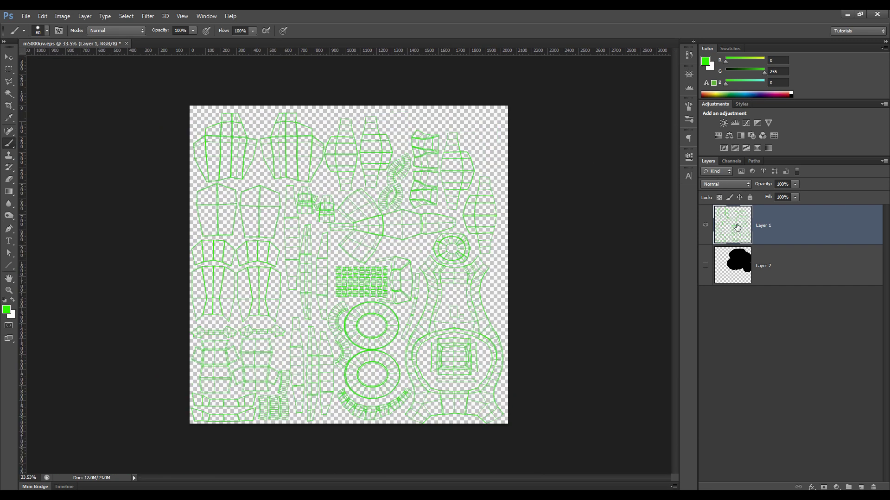
{"action": "left_click", "coordinate": [721, 186]}
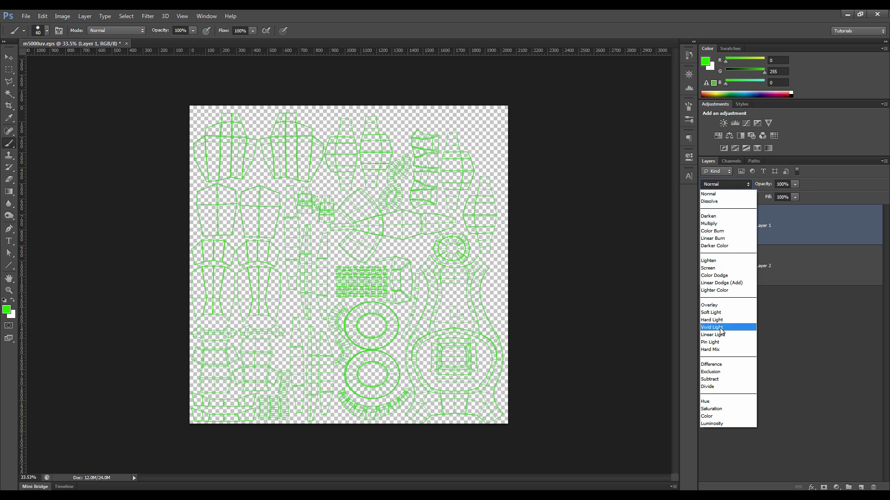
{"action": "left_click", "coordinate": [717, 373]}
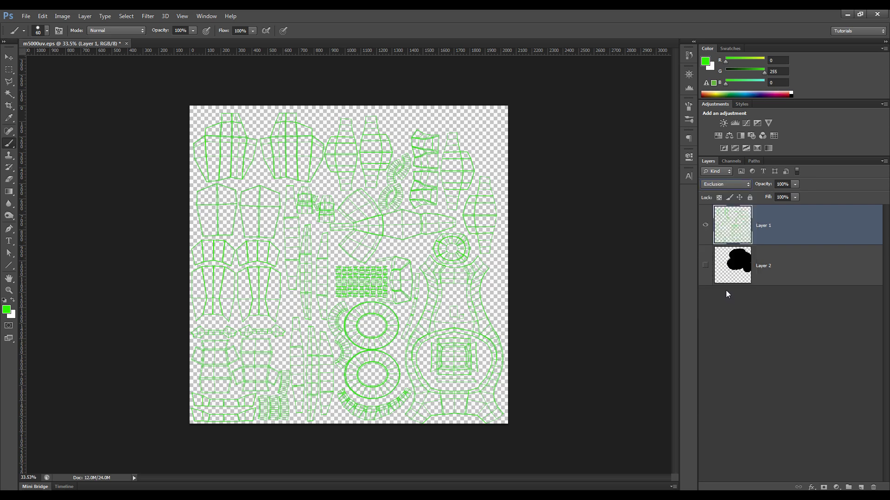
{"action": "left_click", "coordinate": [706, 267]}
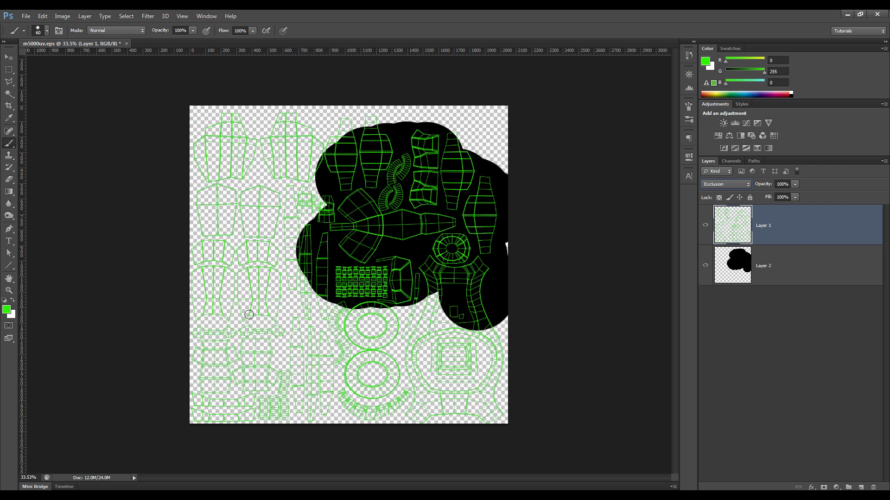
Paint a magenta blob on Layer 2 over the lower-left islands, then enlarge the brush
{"action": "left_click", "coordinate": [775, 94]}
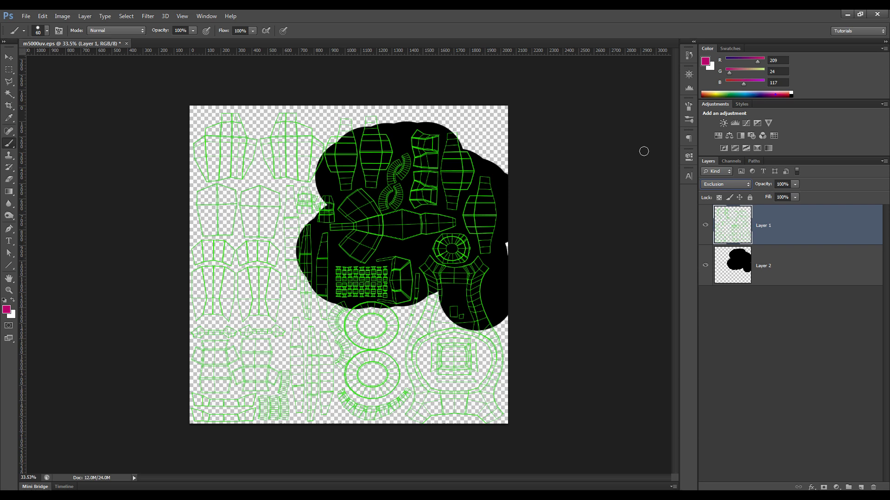
{"action": "left_click", "coordinate": [758, 267]}
{"action": "mouse_move", "coordinate": [257, 343]}
{"action": "left_mouse_down"}
{"action": "mouse_move", "coordinate": [287, 300]}
{"action": "mouse_move", "coordinate": [268, 311]}
{"action": "mouse_move", "coordinate": [269, 284]}
{"action": "mouse_move", "coordinate": [301, 307]}
{"action": "mouse_move", "coordinate": [296, 291]}
{"action": "mouse_move", "coordinate": [299, 314]}
{"action": "mouse_move", "coordinate": [321, 328]}
{"action": "mouse_move", "coordinate": [314, 354]}
{"action": "mouse_move", "coordinate": [323, 338]}
{"action": "mouse_move", "coordinate": [264, 315]}
{"action": "mouse_move", "coordinate": [261, 302]}
{"action": "mouse_move", "coordinate": [218, 327]}
{"action": "mouse_move", "coordinate": [235, 341]}
{"action": "mouse_move", "coordinate": [253, 338]}
{"action": "left_mouse_up"}
{"action": "key", "text": "bracketright"}
{"action": "key", "text": "bracketright"}
{"action": "key", "text": "bracketright"}
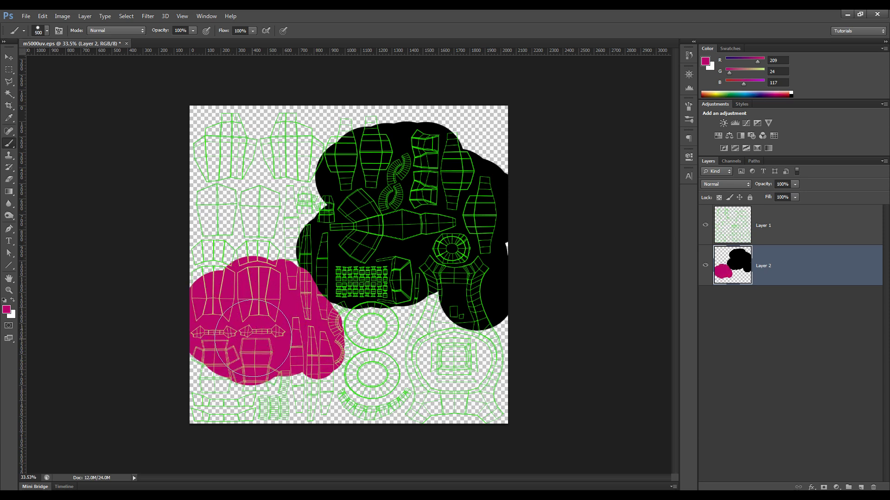
Paint yellow upper-left, red top-left and blue lower-right blobs on Layer 2
{"action": "left_click", "coordinate": [717, 92]}
{"action": "mouse_move", "coordinate": [254, 198]}
{"action": "left_mouse_down"}
{"action": "mouse_move", "coordinate": [278, 208]}
{"action": "mouse_move", "coordinate": [204, 219]}
{"action": "left_mouse_up"}
{"action": "left_click", "coordinate": [705, 91]}
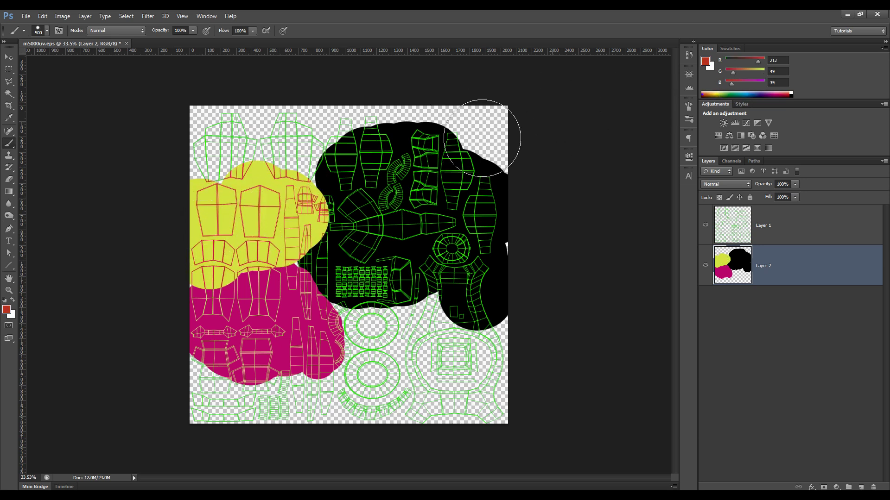
{"action": "mouse_move", "coordinate": [299, 154]}
{"action": "left_mouse_down"}
{"action": "mouse_move", "coordinate": [219, 134]}
{"action": "mouse_move", "coordinate": [292, 119]}
{"action": "mouse_move", "coordinate": [228, 143]}
{"action": "left_mouse_up"}
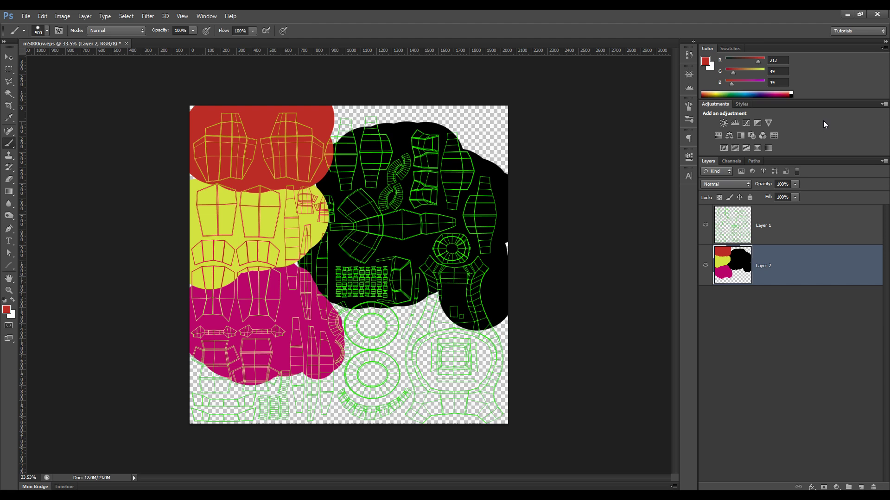
{"action": "left_click", "coordinate": [759, 92]}
{"action": "mouse_move", "coordinate": [445, 312]}
{"action": "left_mouse_down"}
{"action": "mouse_move", "coordinate": [411, 336]}
{"action": "mouse_move", "coordinate": [380, 340]}
{"action": "mouse_move", "coordinate": [444, 364]}
{"action": "mouse_move", "coordinate": [482, 343]}
{"action": "mouse_move", "coordinate": [496, 397]}
{"action": "left_mouse_up"}
{"action": "scroll", "coordinate": [471, 393], "scroll_direction": "up", "scroll_amount": 3, "text": "alt"}
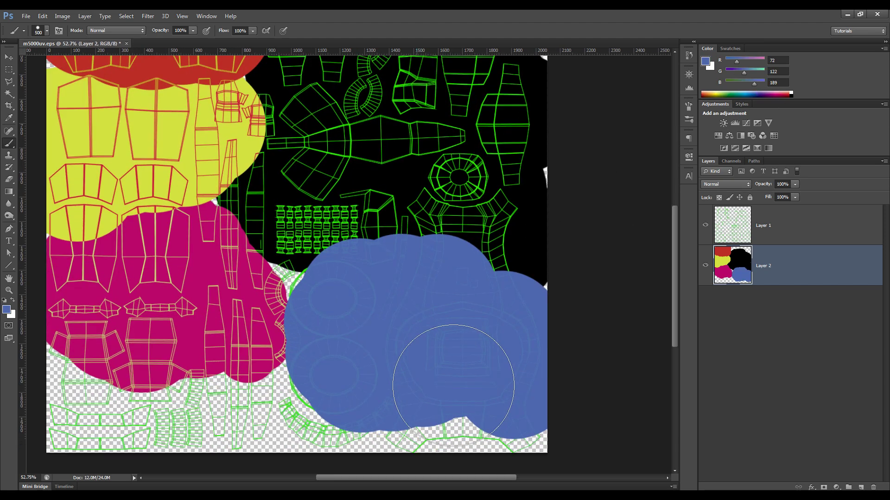
{"action": "scroll", "coordinate": [440, 319], "scroll_direction": "down", "scroll_amount": 3, "text": "alt"}
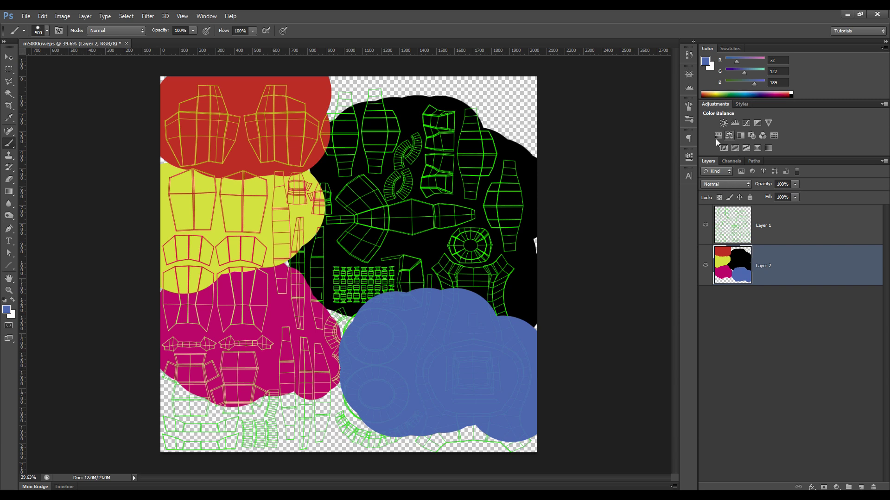
Add yellow upper-right, light blue upper-centre and red bottom blobs on Layer 2
{"action": "left_click", "coordinate": [712, 93]}
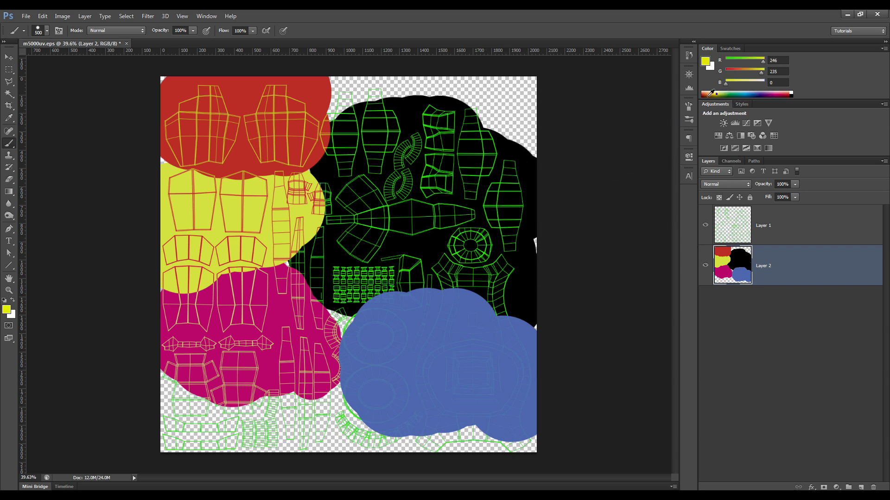
{"action": "mouse_move", "coordinate": [528, 112]}
{"action": "left_mouse_down"}
{"action": "mouse_move", "coordinate": [479, 112]}
{"action": "mouse_move", "coordinate": [501, 112]}
{"action": "mouse_move", "coordinate": [447, 104]}
{"action": "left_mouse_up"}
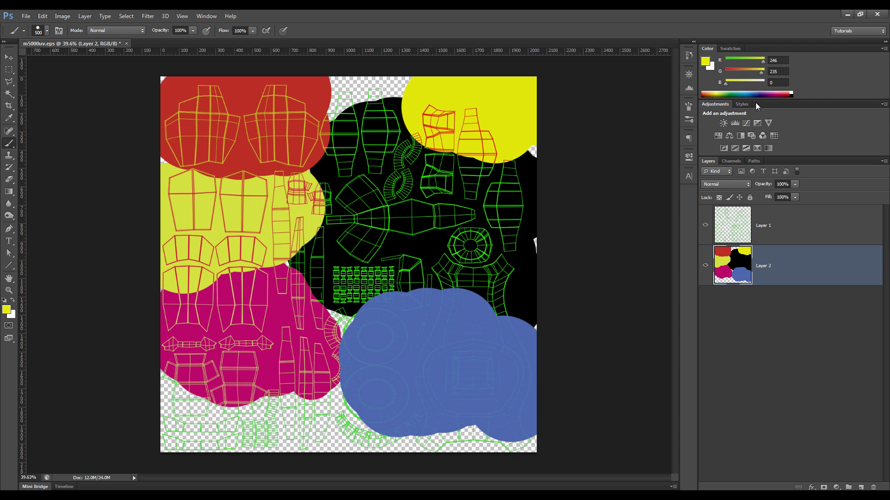
{"action": "left_click", "coordinate": [746, 93]}
{"action": "mouse_move", "coordinate": [380, 111]}
{"action": "left_mouse_down"}
{"action": "mouse_move", "coordinate": [328, 121]}
{"action": "mouse_move", "coordinate": [369, 136]}
{"action": "left_mouse_up"}
{"action": "left_click", "coordinate": [786, 94]}
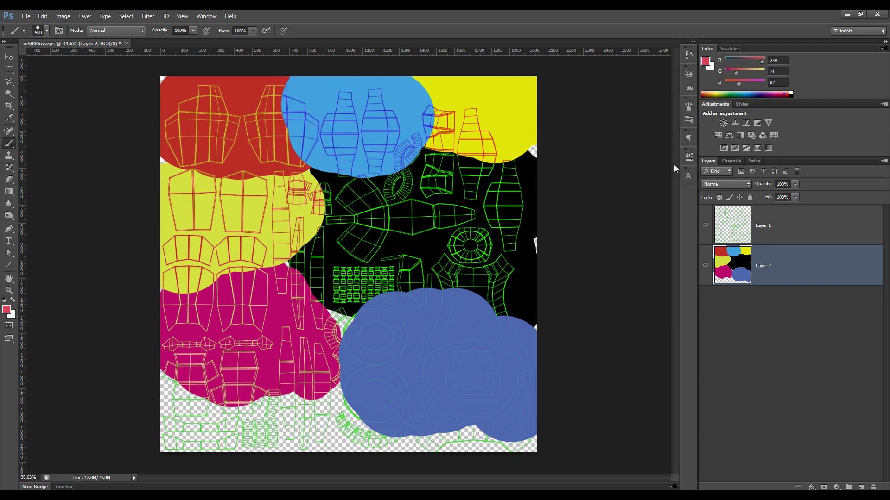
{"action": "mouse_move", "coordinate": [324, 422]}
{"action": "left_mouse_down"}
{"action": "mouse_move", "coordinate": [426, 429]}
{"action": "mouse_move", "coordinate": [296, 443]}
{"action": "mouse_move", "coordinate": [159, 407]}
{"action": "mouse_move", "coordinate": [185, 398]}
{"action": "left_mouse_up"}
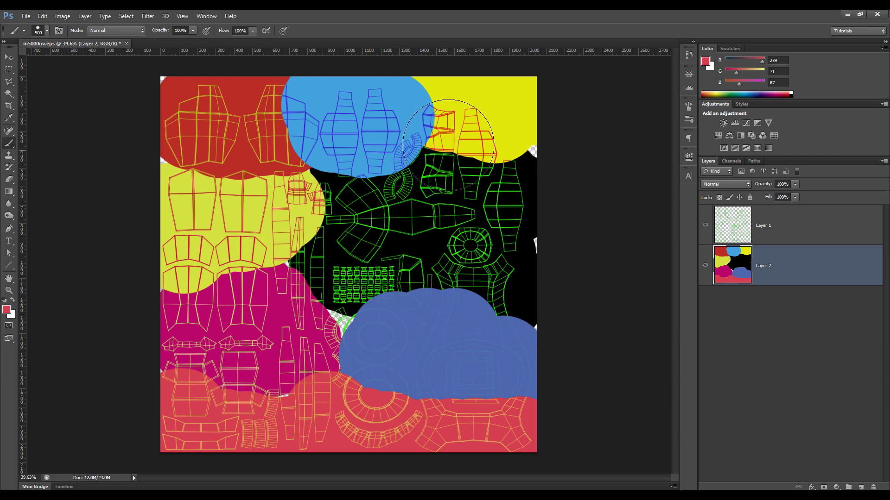
Undo the stray yellow dabs painted onto wireframe Layer 1
{"action": "left_click", "coordinate": [742, 233]}
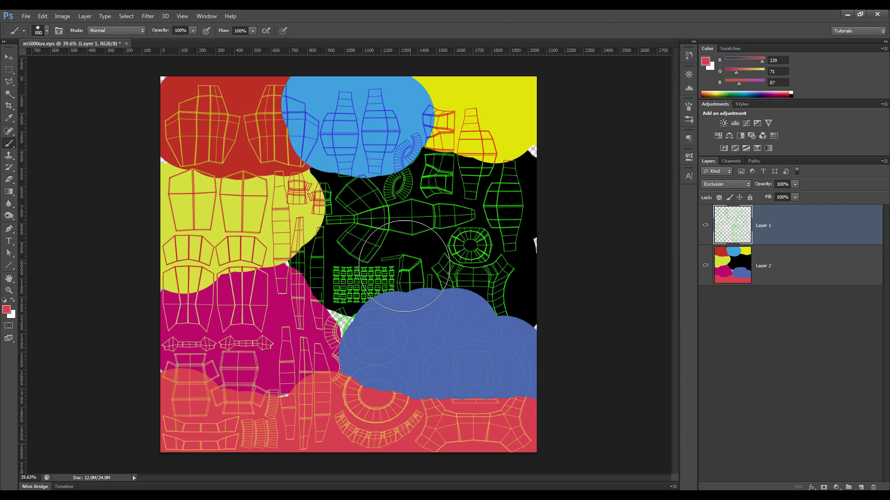
{"action": "scroll", "coordinate": [396, 272], "scroll_direction": "up", "scroll_amount": 2, "text": "alt"}
{"action": "scroll", "coordinate": [396, 272], "scroll_direction": "up", "scroll_amount": 3, "text": "alt"}
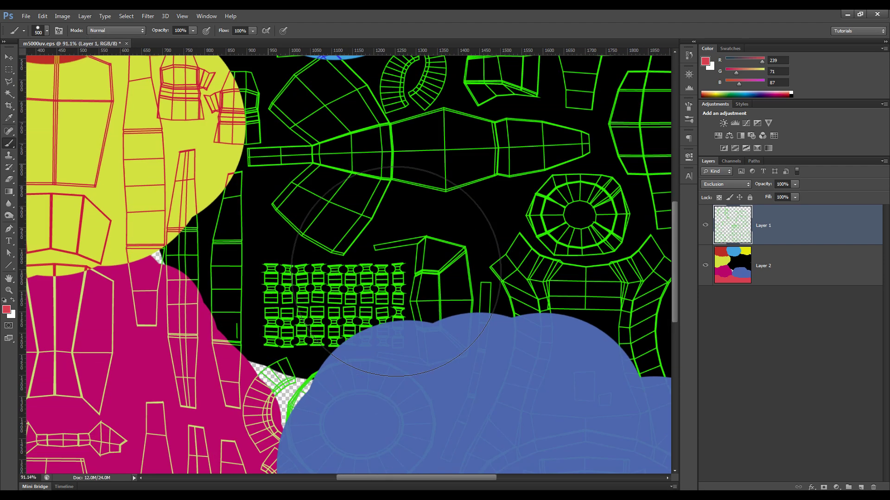
{"action": "key", "text": "bracketleft"}
{"action": "key", "text": "bracketleft"}
{"action": "key", "text": "bracketleft"}
{"action": "key", "text": "bracketleft"}
{"action": "key", "text": "bracketleft"}
{"action": "key", "text": "bracketleft"}
{"action": "key", "text": "bracketleft"}
{"action": "key", "text": "bracketleft"}
{"action": "key", "text": "bracketleft"}
{"action": "key", "text": "bracketleft"}
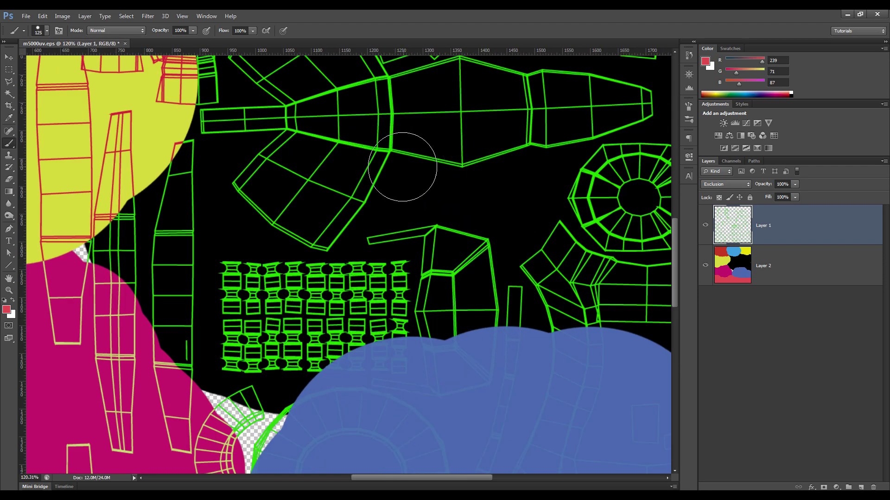
{"action": "left_click_drag", "start_coordinate": [439, 142], "coordinate": [449, 240]}
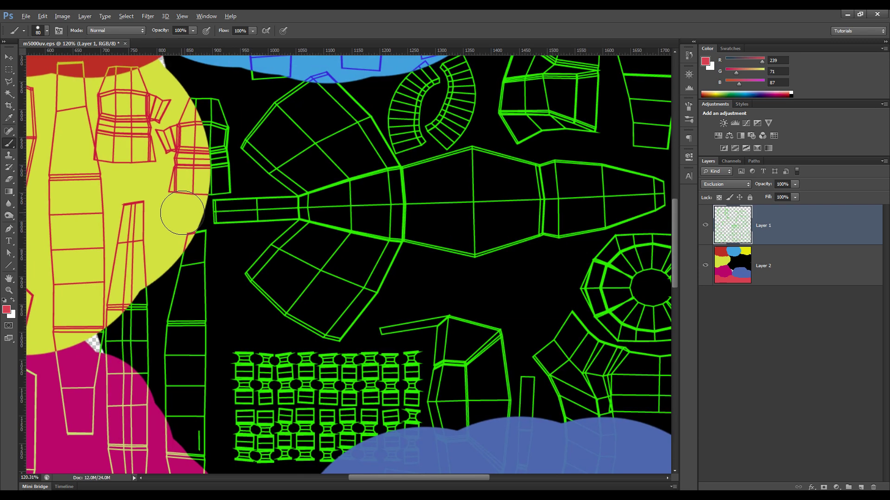
{"action": "left_click", "coordinate": [183, 212]}
{"action": "left_click", "coordinate": [147, 196], "text": "alt"}
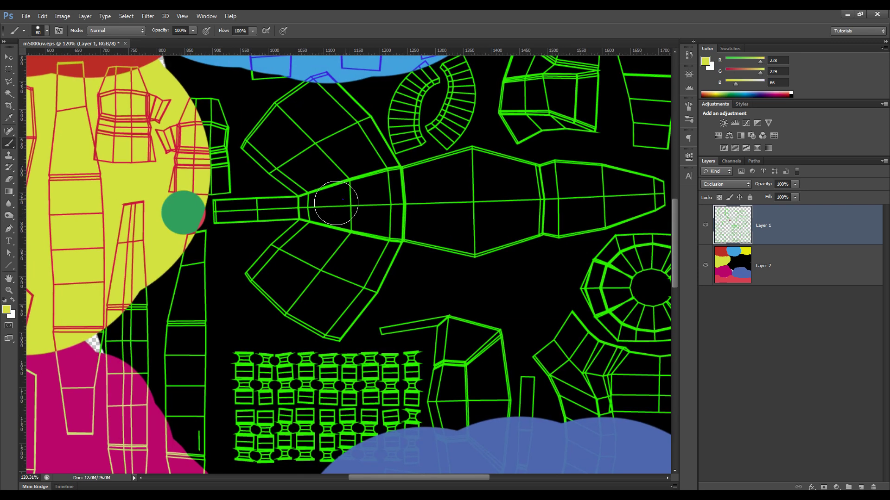
{"action": "left_click", "coordinate": [328, 211]}
{"action": "left_click", "coordinate": [343, 200]}
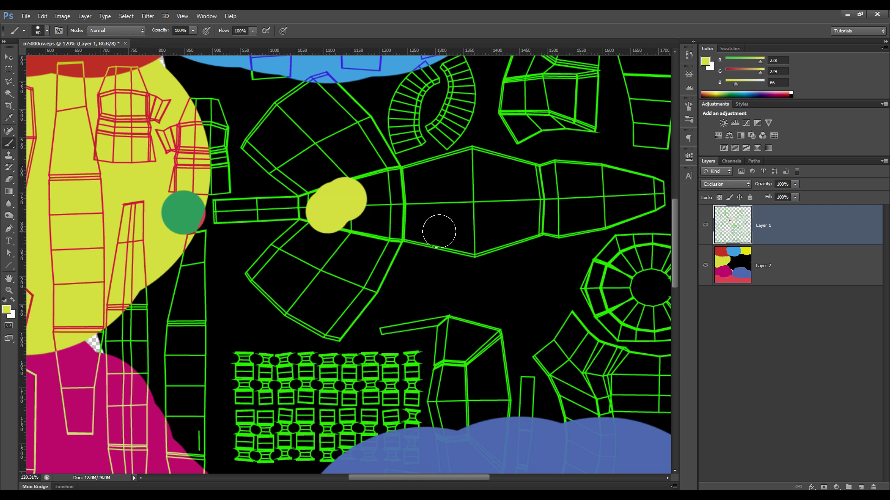
{"action": "key", "text": "ctrl+alt+z"}
{"action": "key", "text": "ctrl+alt+z"}
{"action": "key", "text": "ctrl+alt+z"}
Lock Layer 1 completely and make Layer 2 active again
{"action": "left_click", "coordinate": [751, 277]}
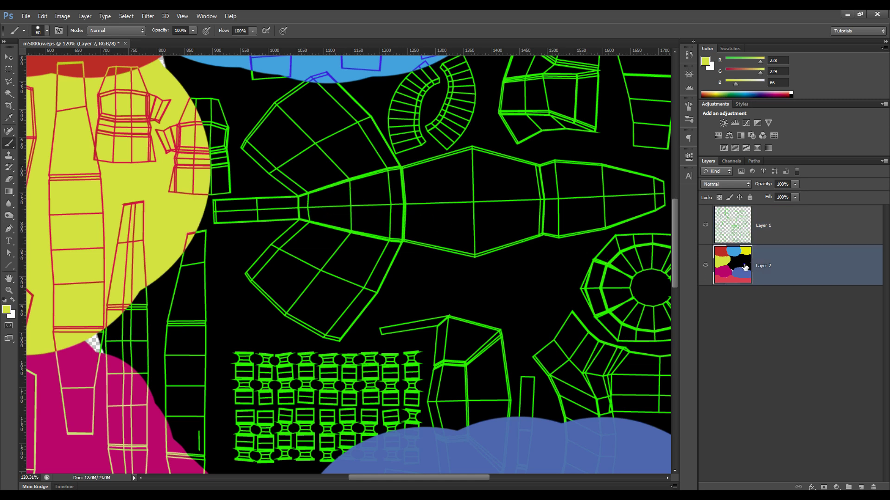
{"action": "left_click", "coordinate": [769, 229]}
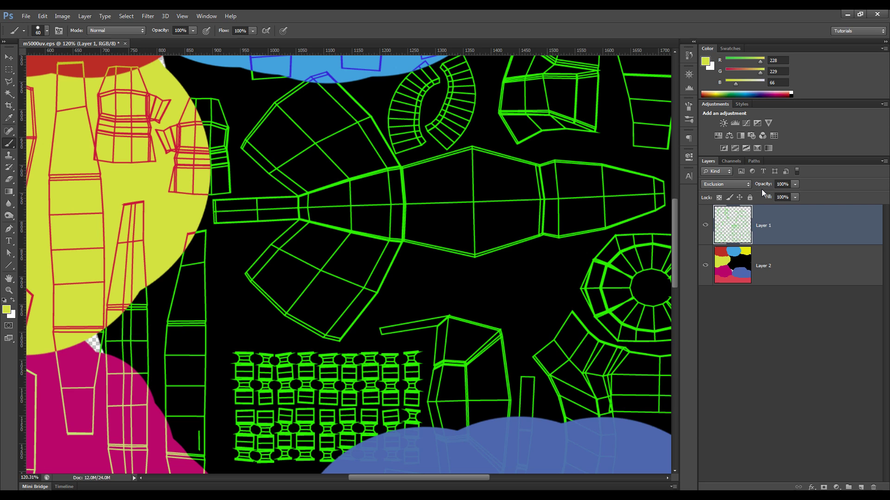
{"action": "left_click", "coordinate": [750, 197]}
{"action": "left_click", "coordinate": [732, 259]}
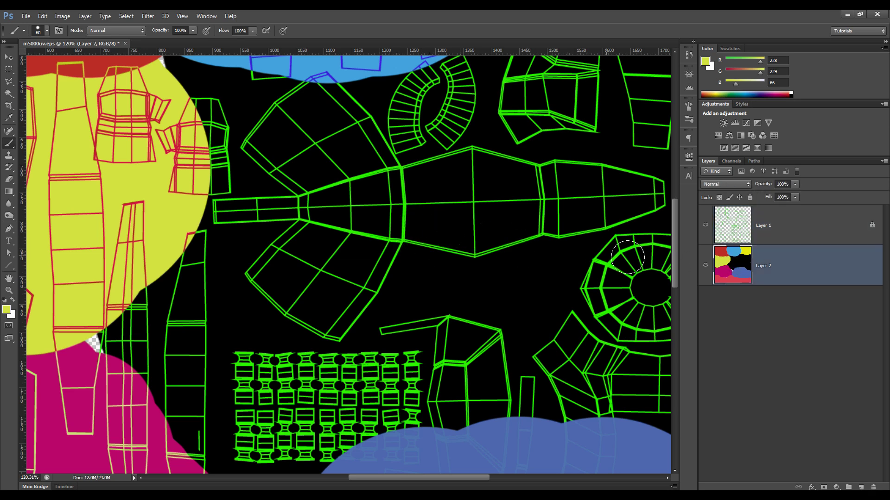
Paint yellow over the central quad-shaped UV island
{"action": "left_click_drag", "start_coordinate": [475, 245], "coordinate": [421, 234]}
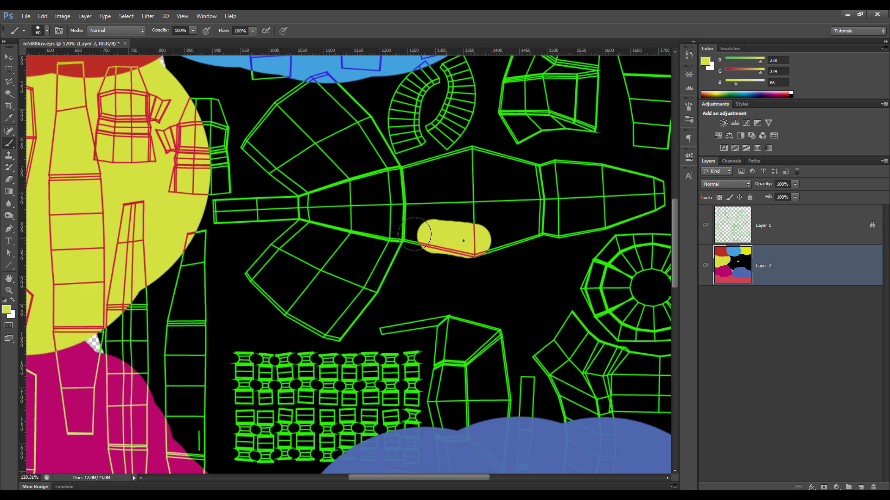
{"action": "mouse_move", "coordinate": [416, 174]}
{"action": "left_mouse_down"}
{"action": "mouse_move", "coordinate": [422, 233]}
{"action": "mouse_move", "coordinate": [418, 177]}
{"action": "mouse_move", "coordinate": [460, 149]}
{"action": "mouse_move", "coordinate": [454, 228]}
{"action": "left_mouse_up"}
{"action": "mouse_move", "coordinate": [457, 169]}
{"action": "left_mouse_down"}
{"action": "mouse_move", "coordinate": [480, 159]}
{"action": "mouse_move", "coordinate": [484, 199]}
{"action": "mouse_move", "coordinate": [490, 178]}
{"action": "mouse_move", "coordinate": [510, 167]}
{"action": "mouse_move", "coordinate": [524, 204]}
{"action": "mouse_move", "coordinate": [523, 184]}
{"action": "mouse_move", "coordinate": [522, 219]}
{"action": "mouse_move", "coordinate": [499, 227]}
{"action": "mouse_move", "coordinate": [506, 195]}
{"action": "mouse_move", "coordinate": [512, 233]}
{"action": "mouse_move", "coordinate": [525, 229]}
{"action": "mouse_move", "coordinate": [515, 245]}
{"action": "mouse_move", "coordinate": [485, 255]}
{"action": "mouse_move", "coordinate": [546, 227]}
{"action": "mouse_move", "coordinate": [466, 259]}
{"action": "mouse_move", "coordinate": [347, 244]}
{"action": "mouse_move", "coordinate": [298, 324]}
{"action": "mouse_move", "coordinate": [327, 217]}
{"action": "left_mouse_up"}
Extend the yellow along the hooked strip beside the quad island
{"action": "scroll", "coordinate": [480, 248], "scroll_direction": "up", "scroll_amount": 2, "text": "alt"}
{"action": "scroll", "coordinate": [484, 255], "scroll_direction": "up", "scroll_amount": 1, "text": "alt"}
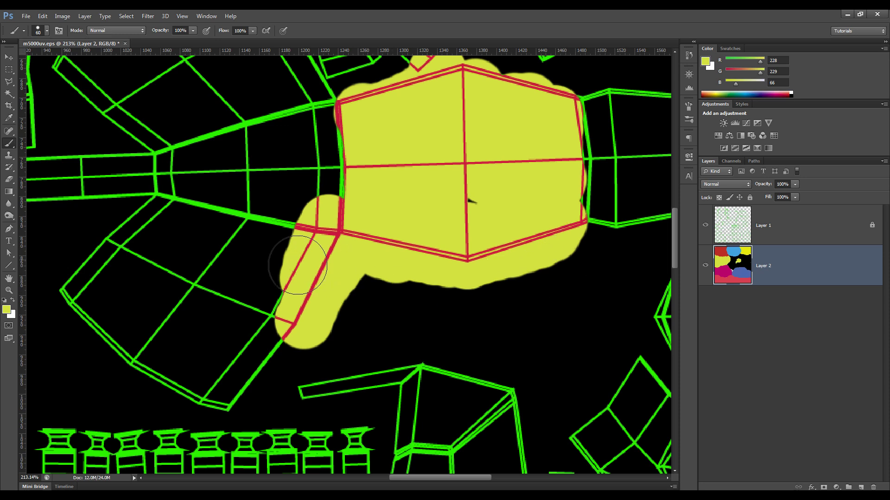
{"action": "mouse_move", "coordinate": [299, 325]}
{"action": "left_mouse_down"}
{"action": "mouse_move", "coordinate": [252, 393]}
{"action": "mouse_move", "coordinate": [232, 399]}
{"action": "mouse_move", "coordinate": [102, 365]}
{"action": "mouse_move", "coordinate": [56, 333]}
{"action": "mouse_move", "coordinate": [57, 300]}
{"action": "mouse_move", "coordinate": [151, 199]}
{"action": "left_mouse_up"}
{"action": "mouse_move", "coordinate": [87, 297]}
{"action": "left_mouse_down"}
{"action": "mouse_move", "coordinate": [111, 327]}
{"action": "mouse_move", "coordinate": [243, 304]}
{"action": "mouse_move", "coordinate": [260, 292]}
{"action": "left_mouse_up"}
{"action": "scroll", "coordinate": [261, 290], "scroll_direction": "down", "scroll_amount": 8, "text": "alt"}
{"action": "scroll", "coordinate": [270, 295], "scroll_direction": "down", "scroll_amount": 6, "text": "alt"}
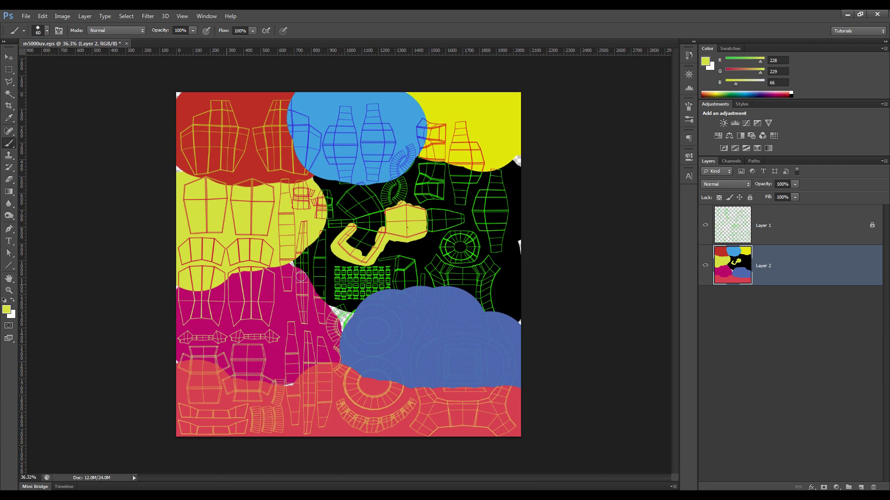
{"action": "left_click", "coordinate": [706, 225]}
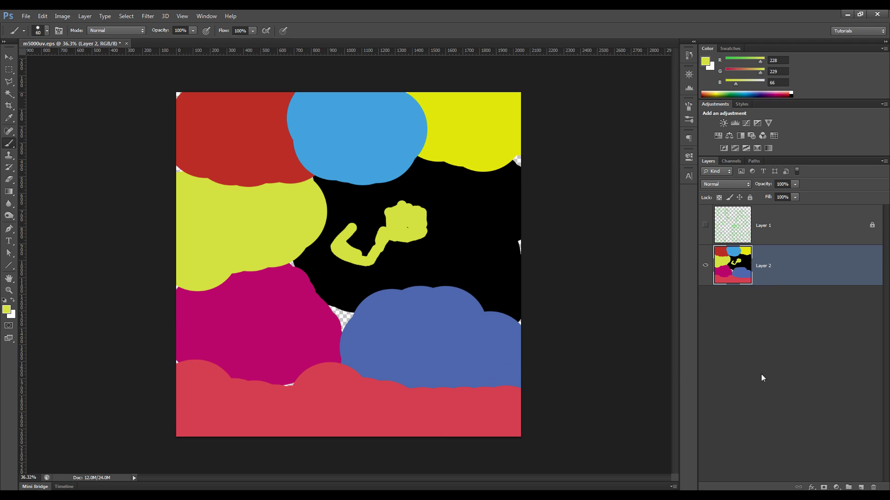
{"action": "left_click", "coordinate": [705, 226]}
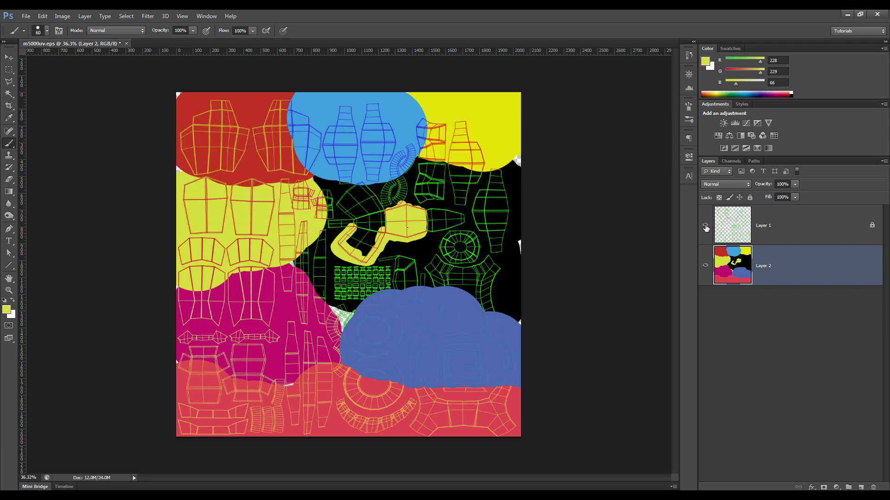